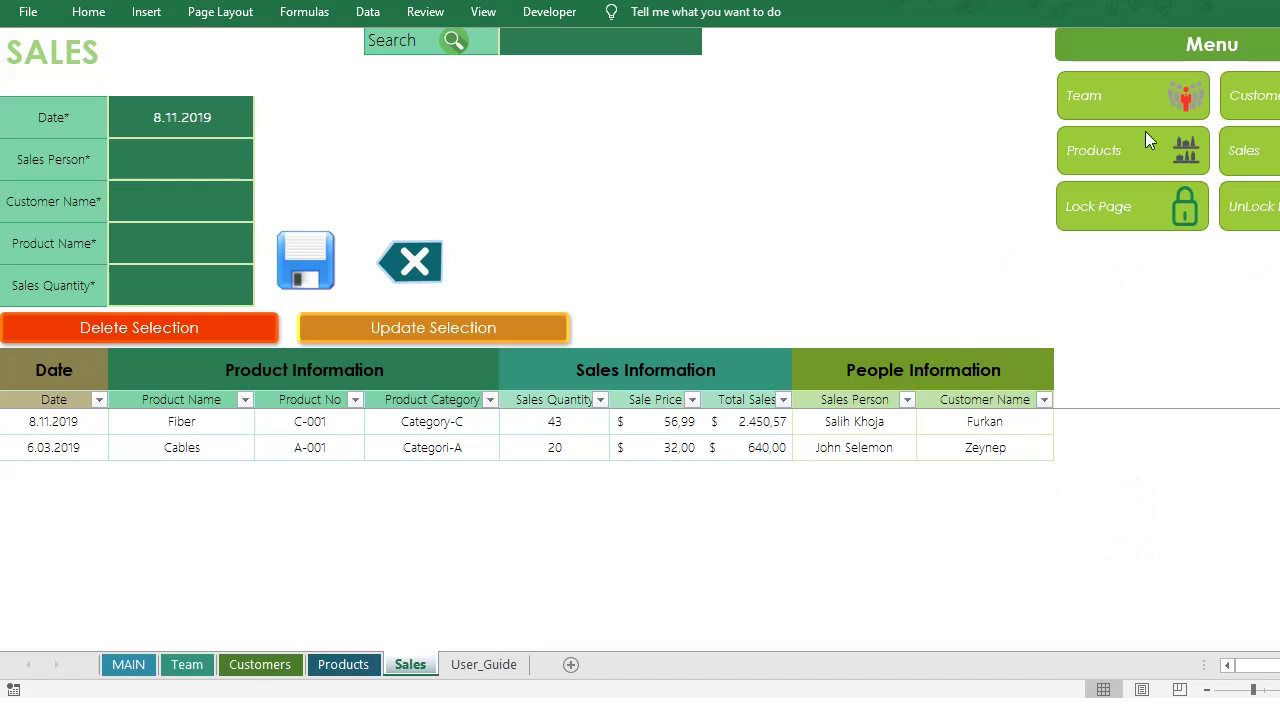
Select the product search field, the entry form, the Fiber sale row and the form's Date field
{"action": "left_click", "coordinate": [590, 40]}
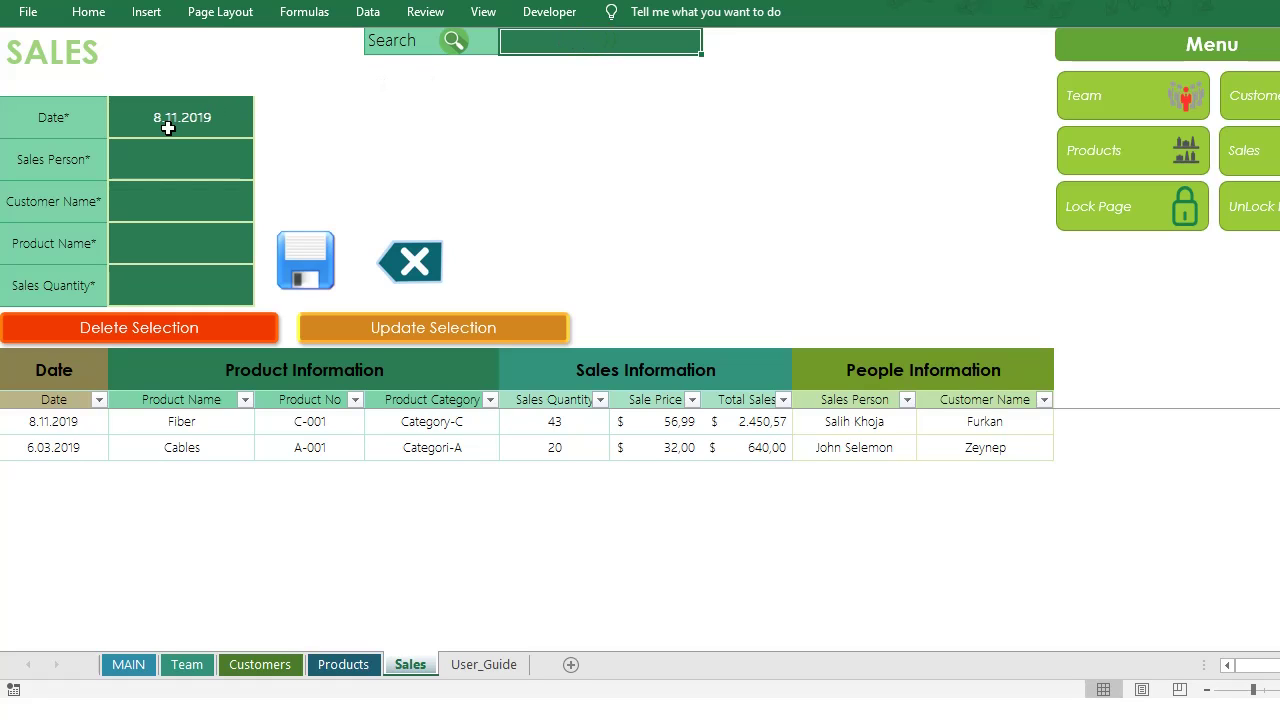
{"action": "mouse_move", "coordinate": [166, 123]}
{"action": "left_mouse_down"}
{"action": "mouse_move", "coordinate": [176, 258]}
{"action": "mouse_move", "coordinate": [91, 294]}
{"action": "left_mouse_up"}
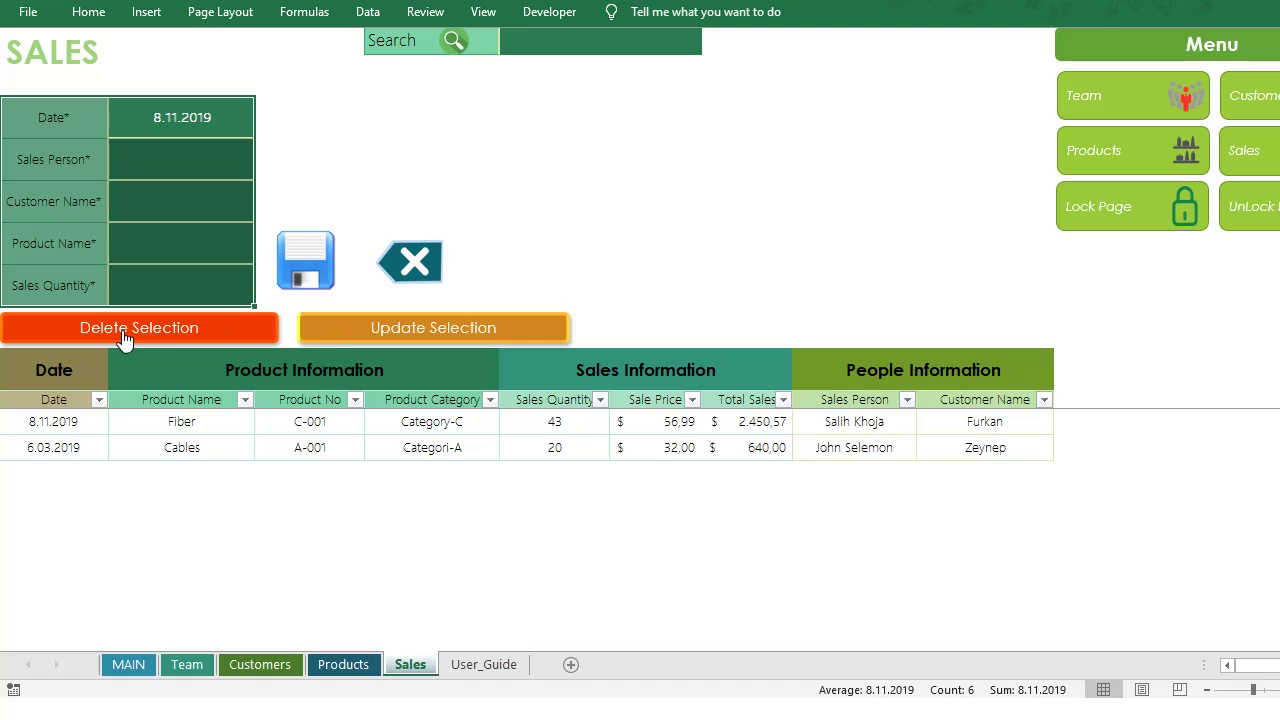
{"action": "left_click", "coordinate": [173, 426]}
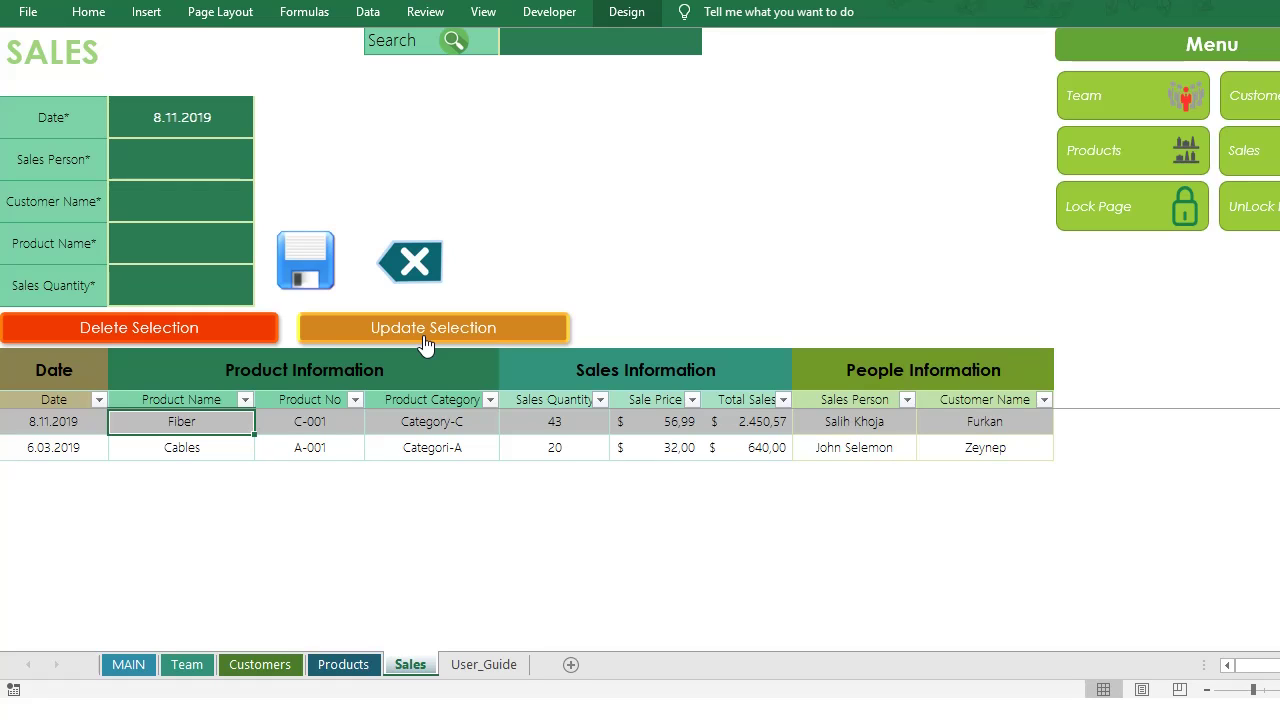
{"action": "left_click", "coordinate": [162, 120]}
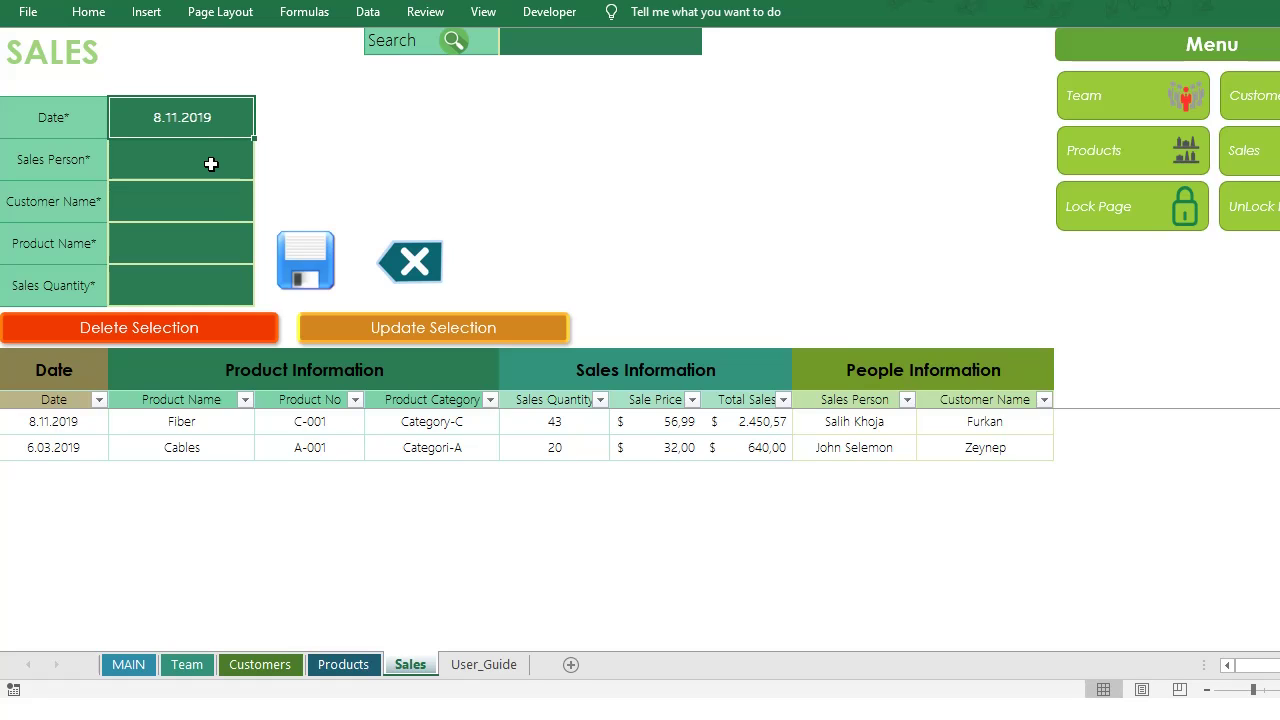
{"action": "left_click", "coordinate": [211, 163]}
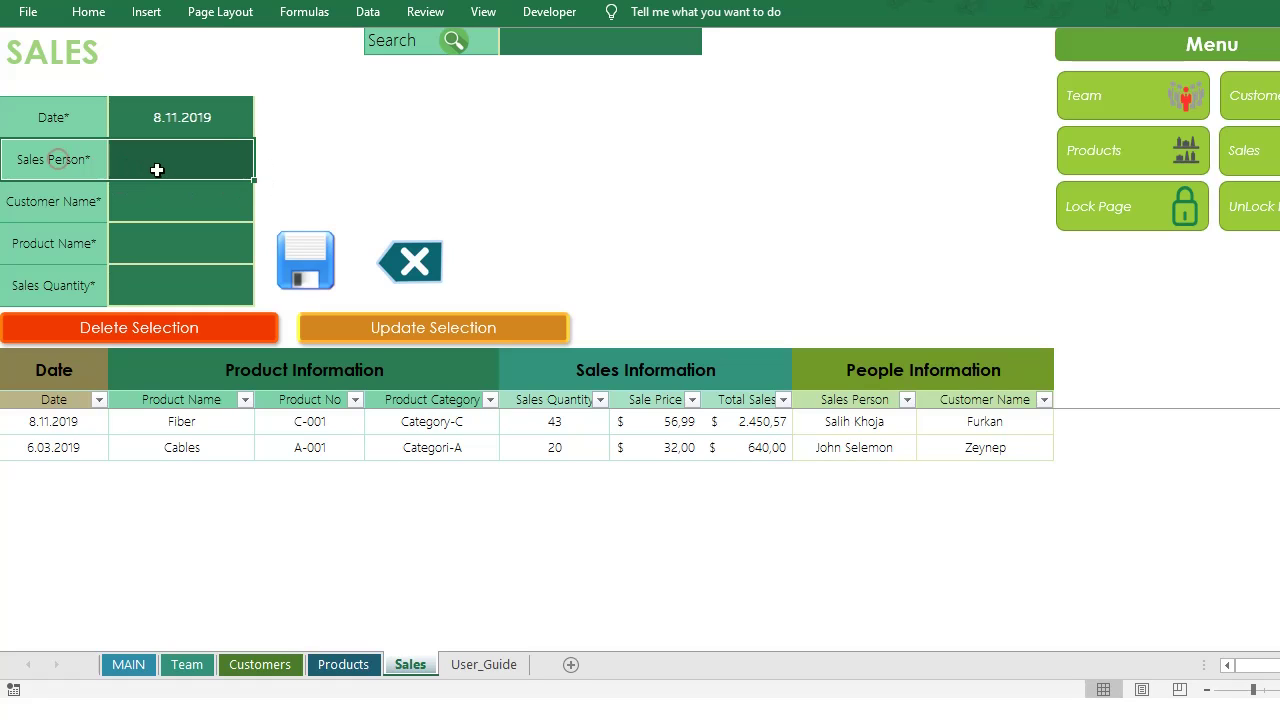
Choose a salesperson from the Sales Person dropdown list
{"action": "left_click", "coordinate": [217, 170]}
{"action": "left_click", "coordinate": [264, 174]}
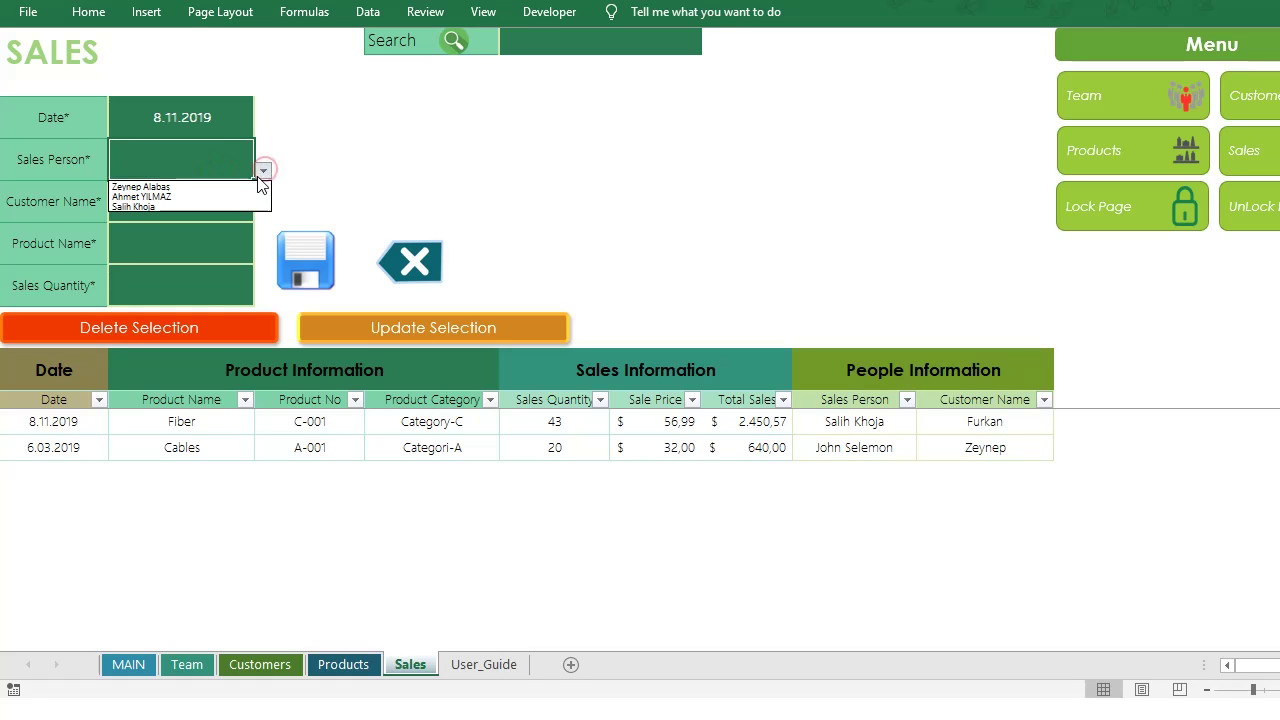
{"action": "left_click", "coordinate": [190, 197]}
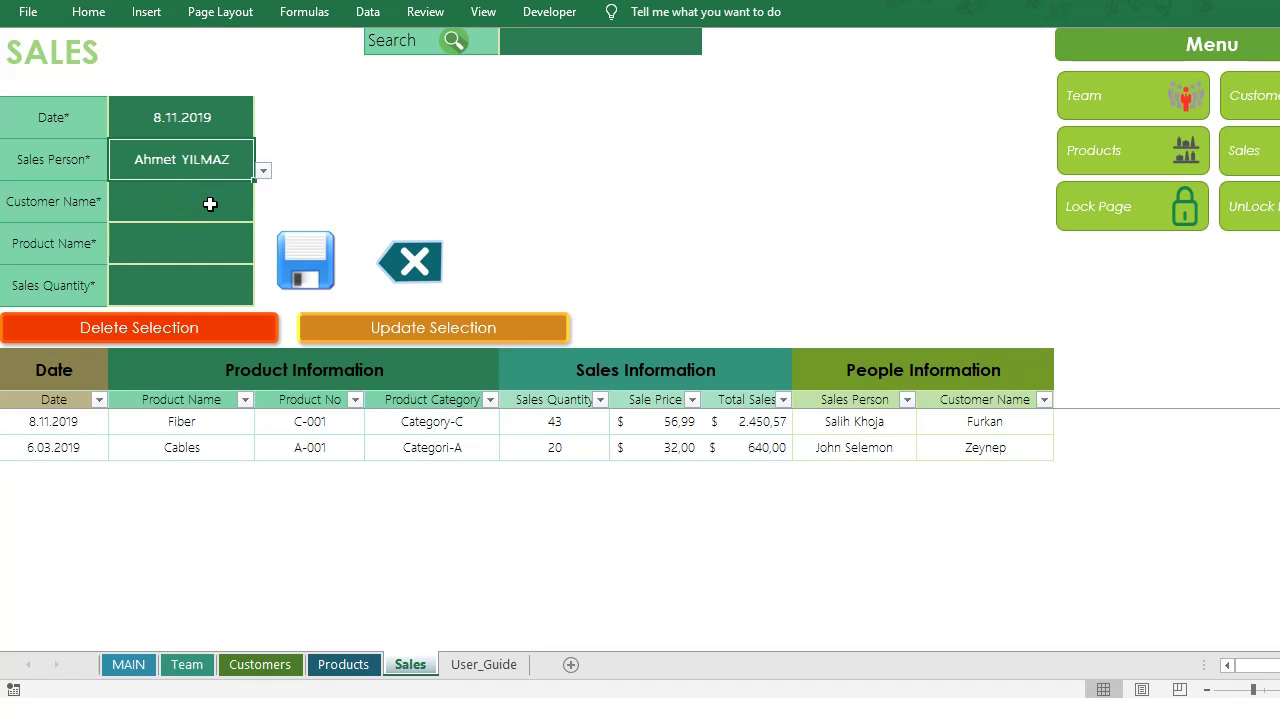
{"action": "left_click", "coordinate": [210, 204]}
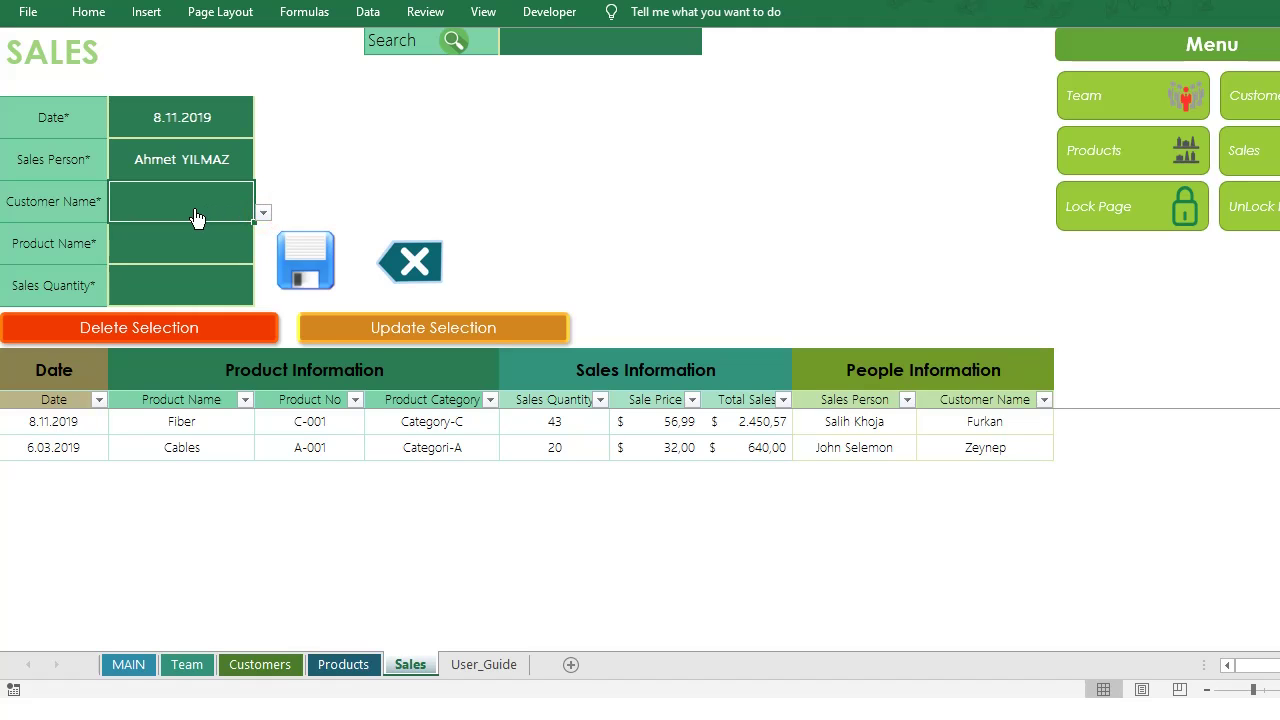
Check the Customers sheet's Sales Person column, then return to the Sales sheet
{"action": "left_click", "coordinate": [274, 670]}
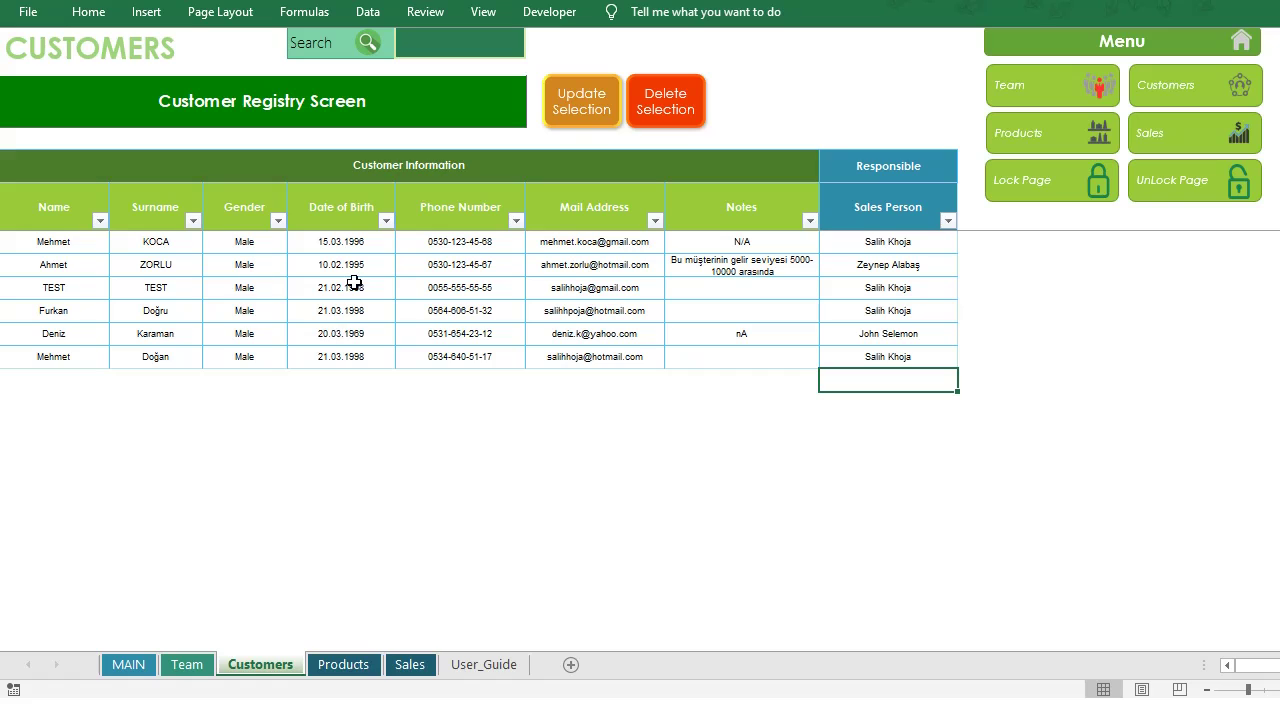
{"action": "left_click_drag", "start_coordinate": [852, 241], "coordinate": [862, 357]}
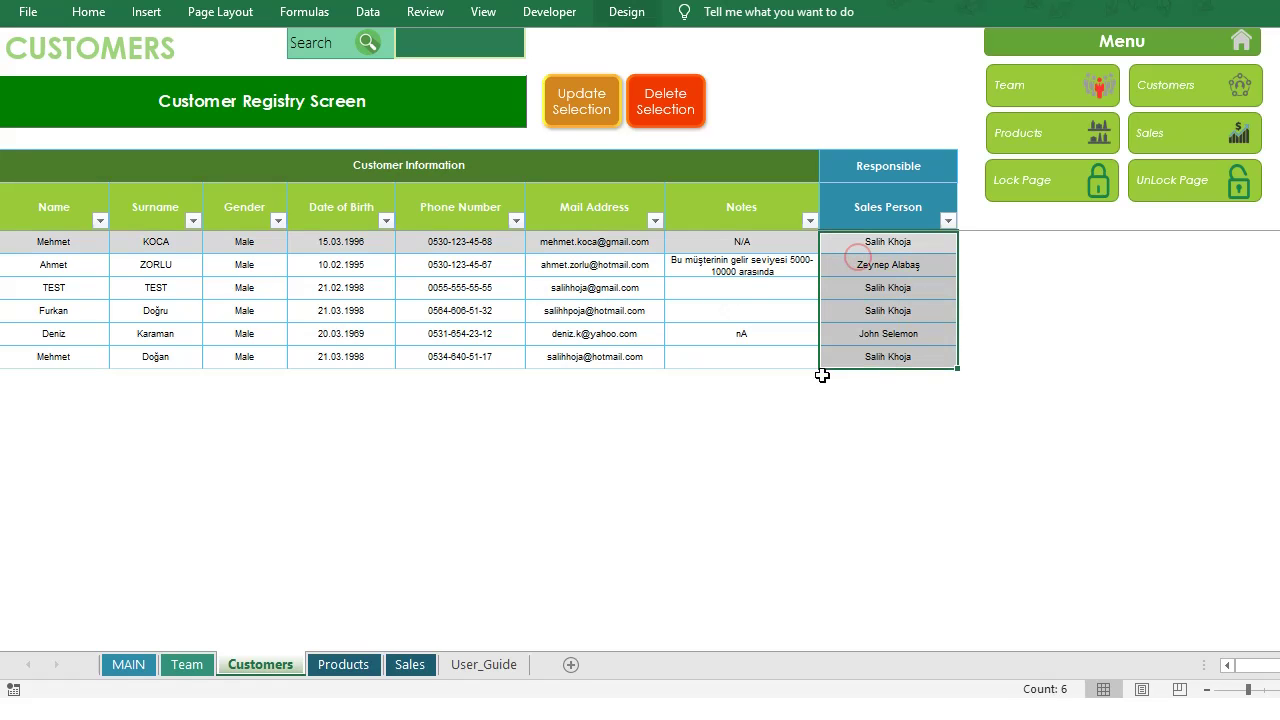
{"action": "left_click", "coordinate": [405, 668]}
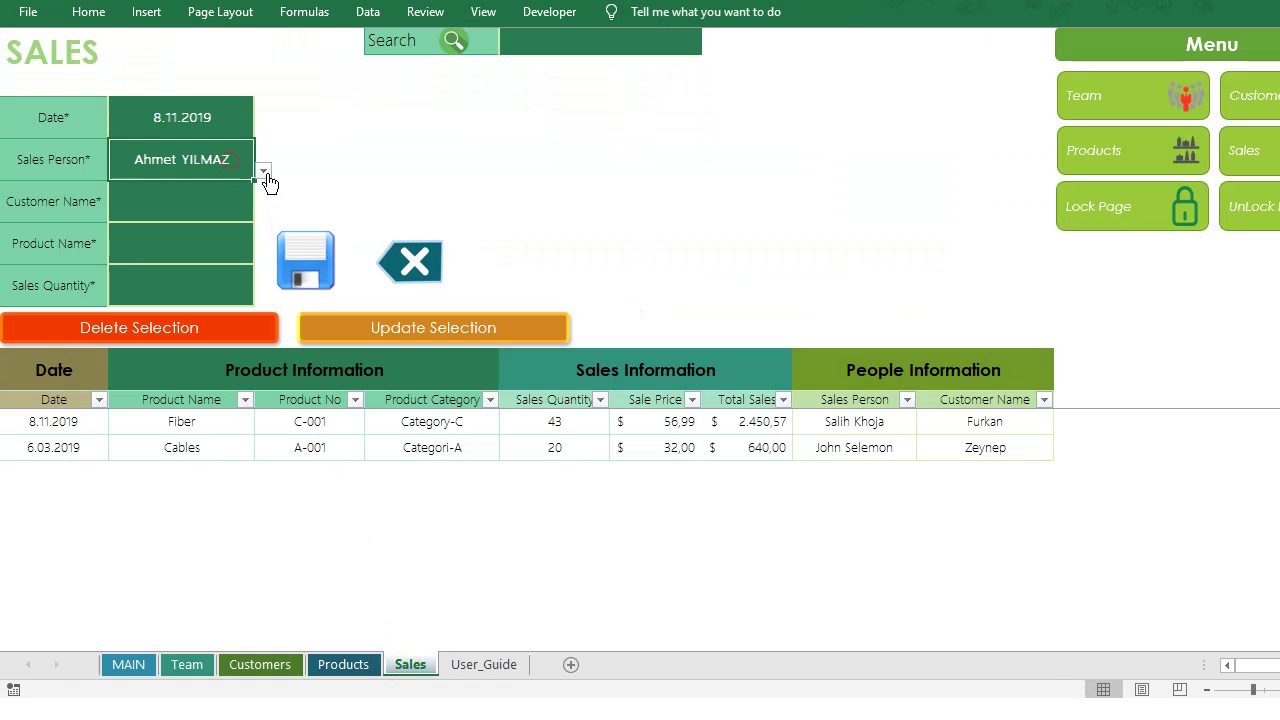
Choose a salesperson and customer from the dropdowns, then switch both to different picks
{"action": "left_click", "coordinate": [263, 171]}
{"action": "left_click", "coordinate": [238, 187]}
{"action": "left_click", "coordinate": [213, 219]}
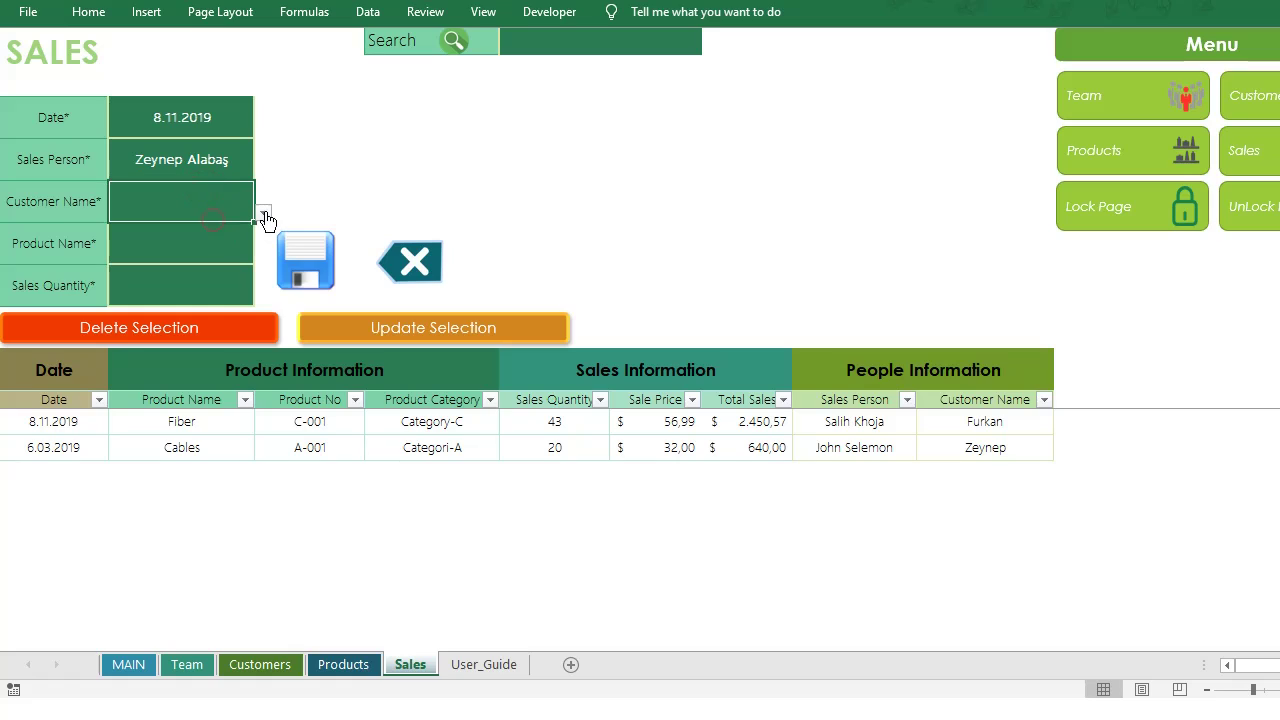
{"action": "left_click", "coordinate": [264, 212]}
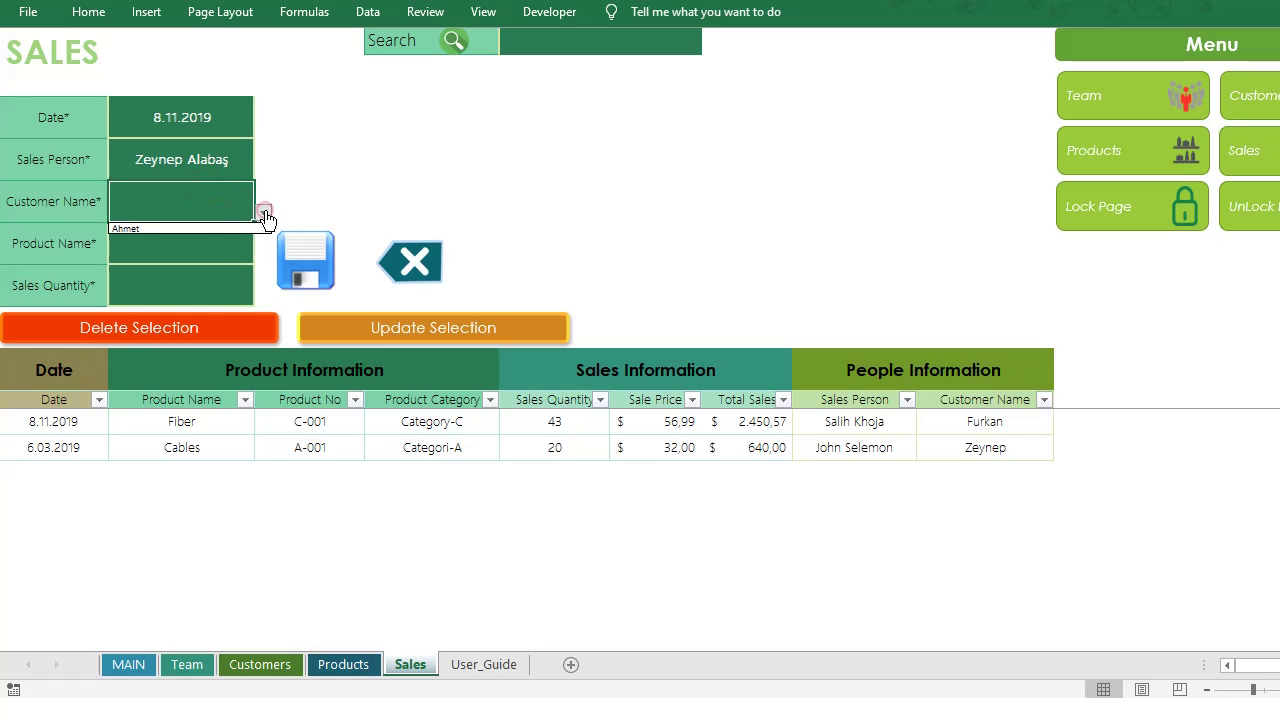
{"action": "left_click", "coordinate": [176, 231]}
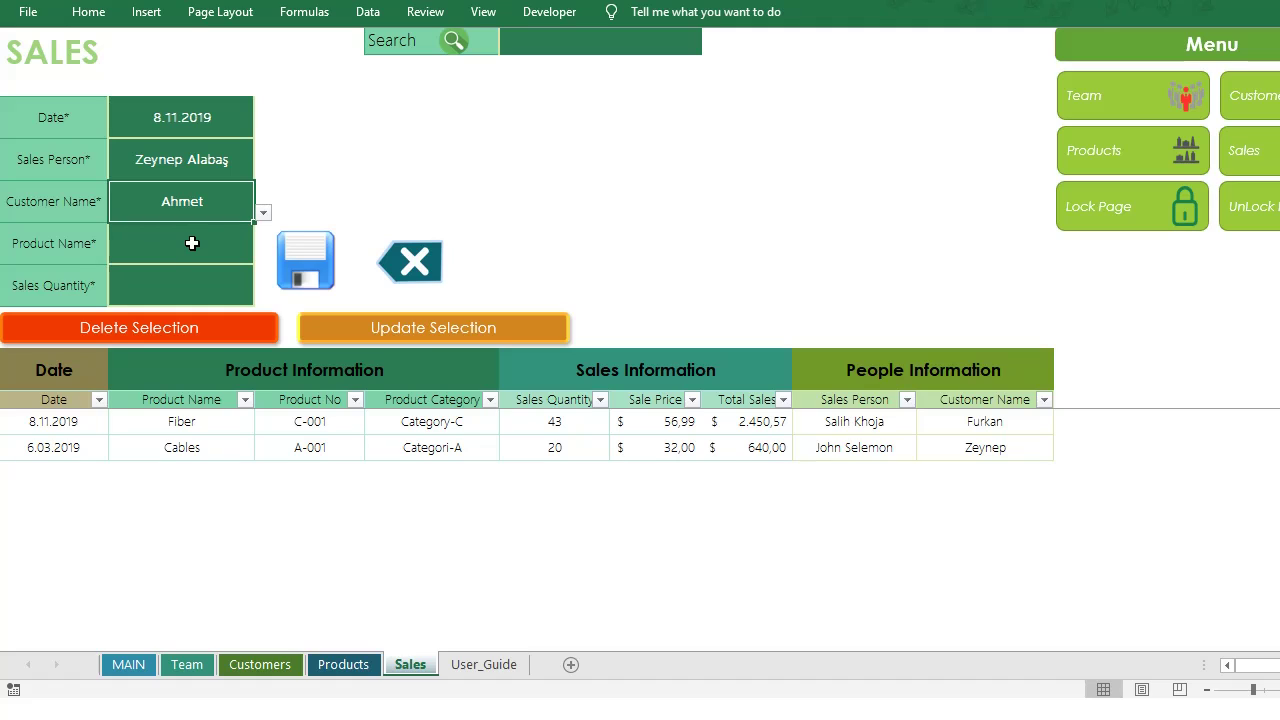
{"action": "left_click", "coordinate": [221, 174]}
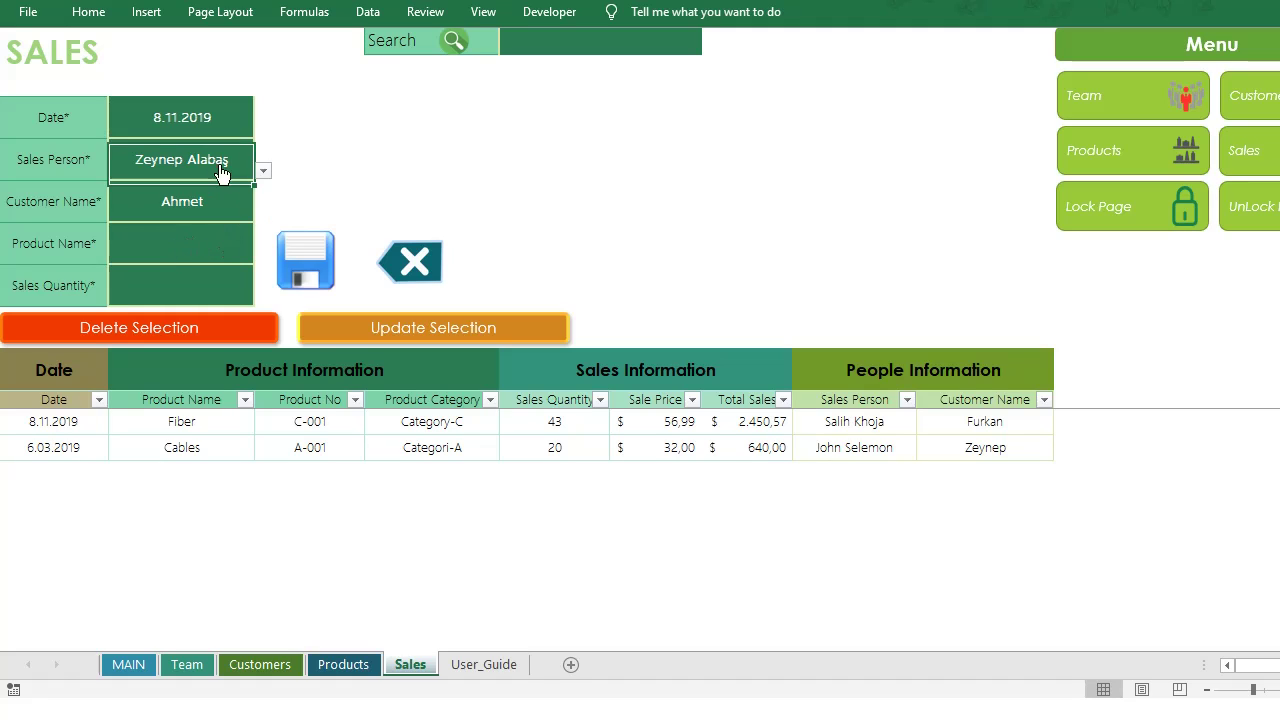
{"action": "left_click", "coordinate": [262, 171]}
{"action": "left_click", "coordinate": [181, 205]}
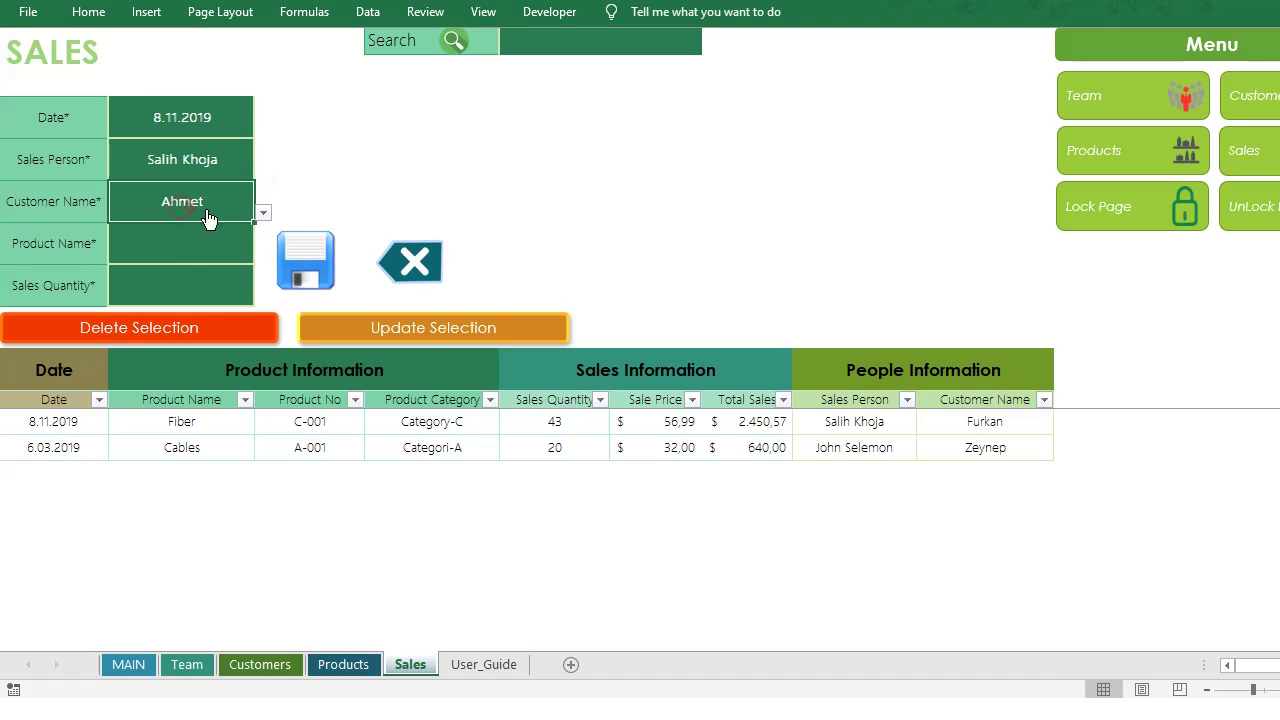
{"action": "left_click", "coordinate": [262, 212]}
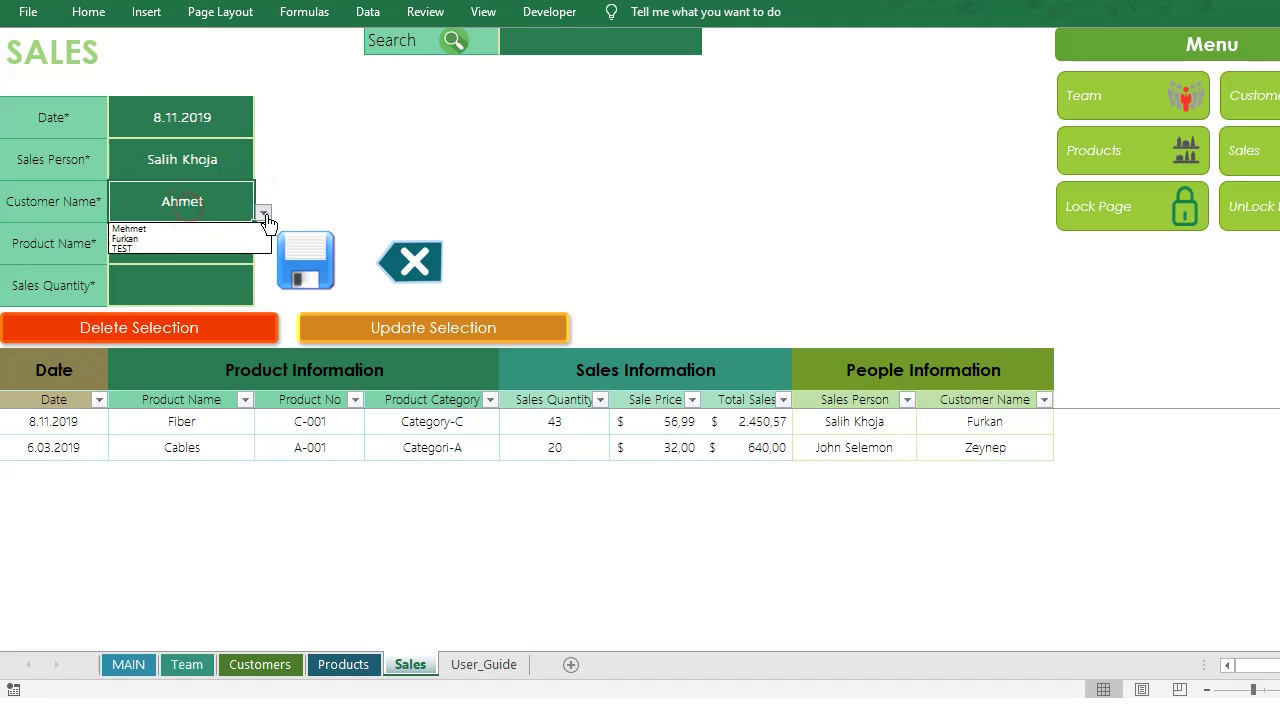
{"action": "left_click", "coordinate": [165, 239]}
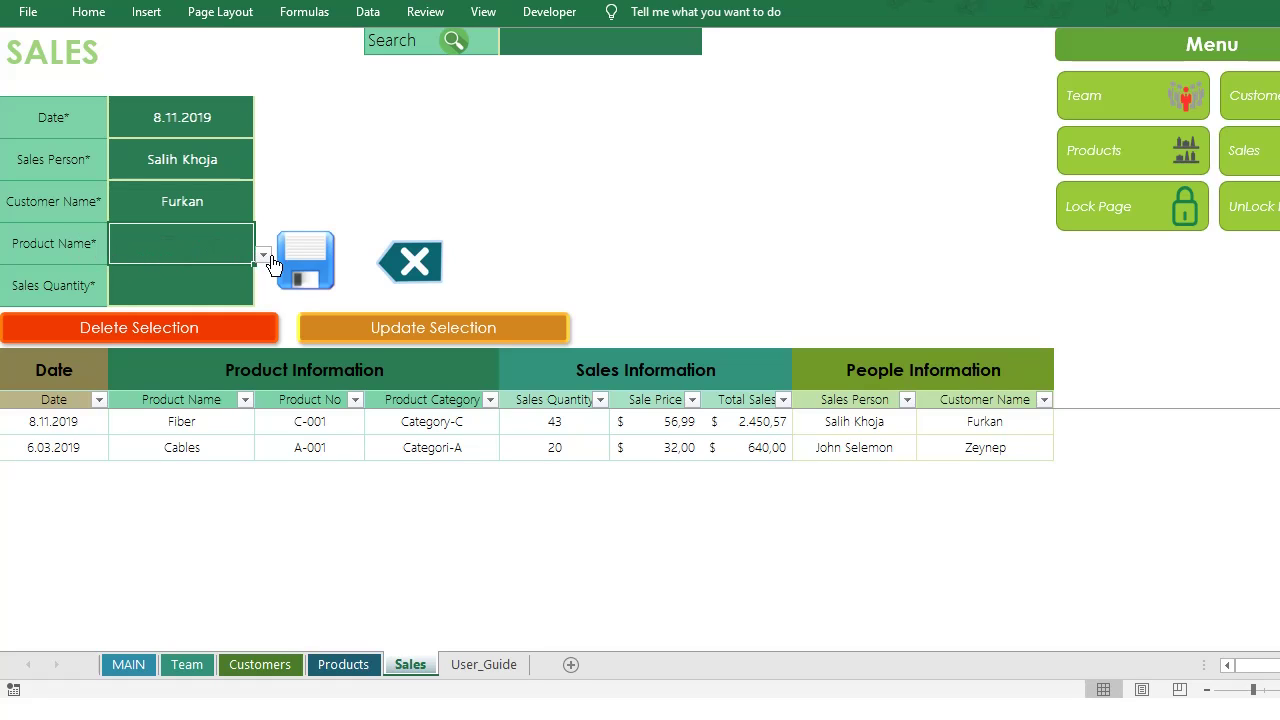
Set the product to iphone- 5 s and the sales quantity to 2
{"action": "left_click", "coordinate": [263, 256]}
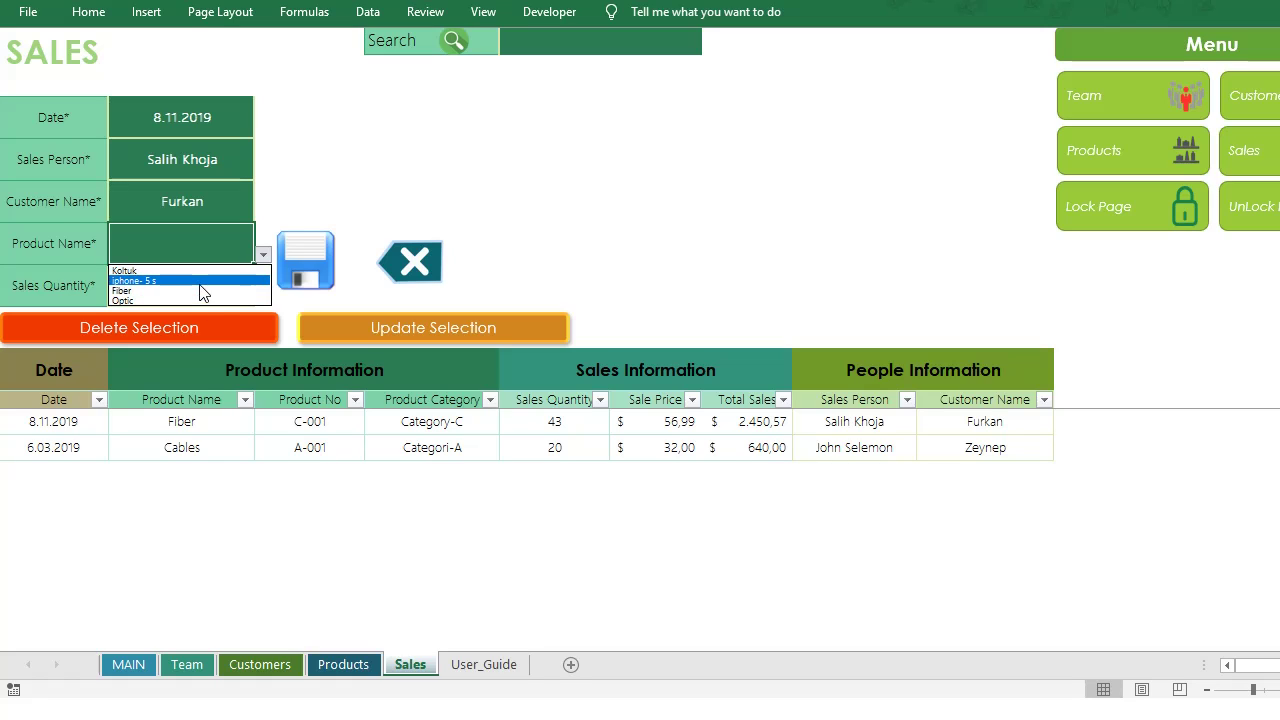
{"action": "left_click", "coordinate": [199, 281]}
{"action": "left_click", "coordinate": [183, 289]}
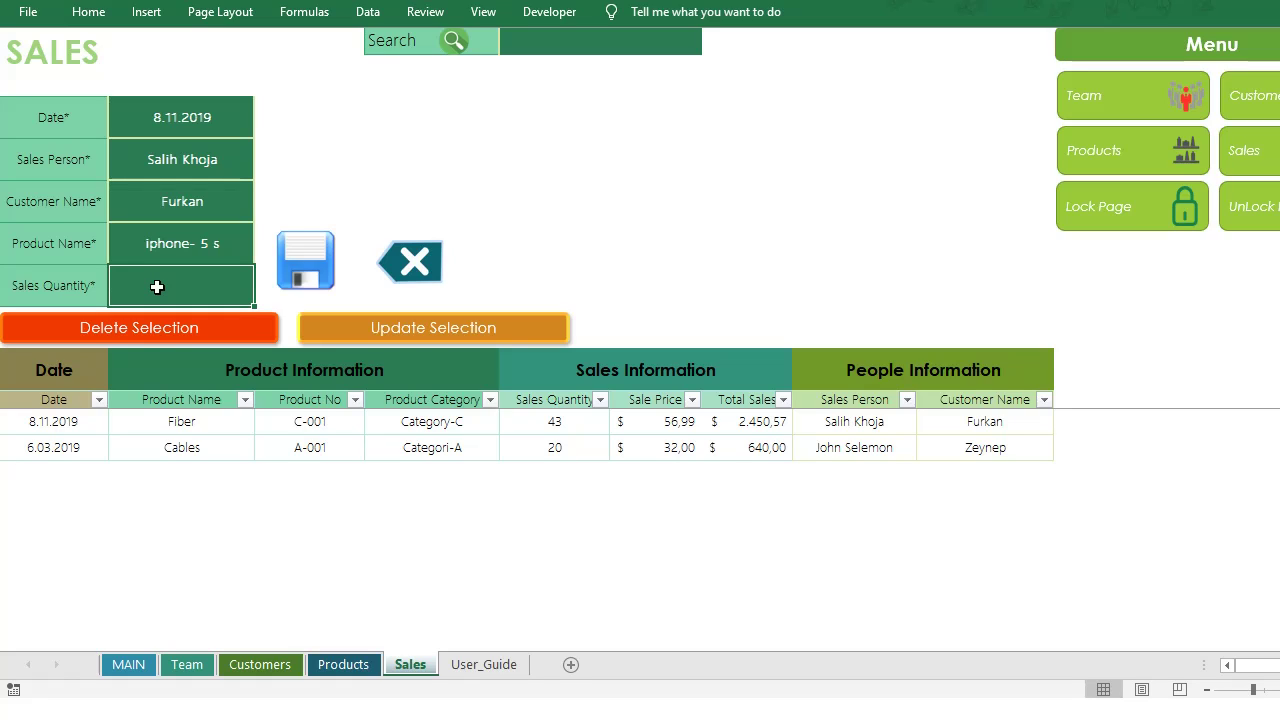
{"action": "type", "text": "2"}
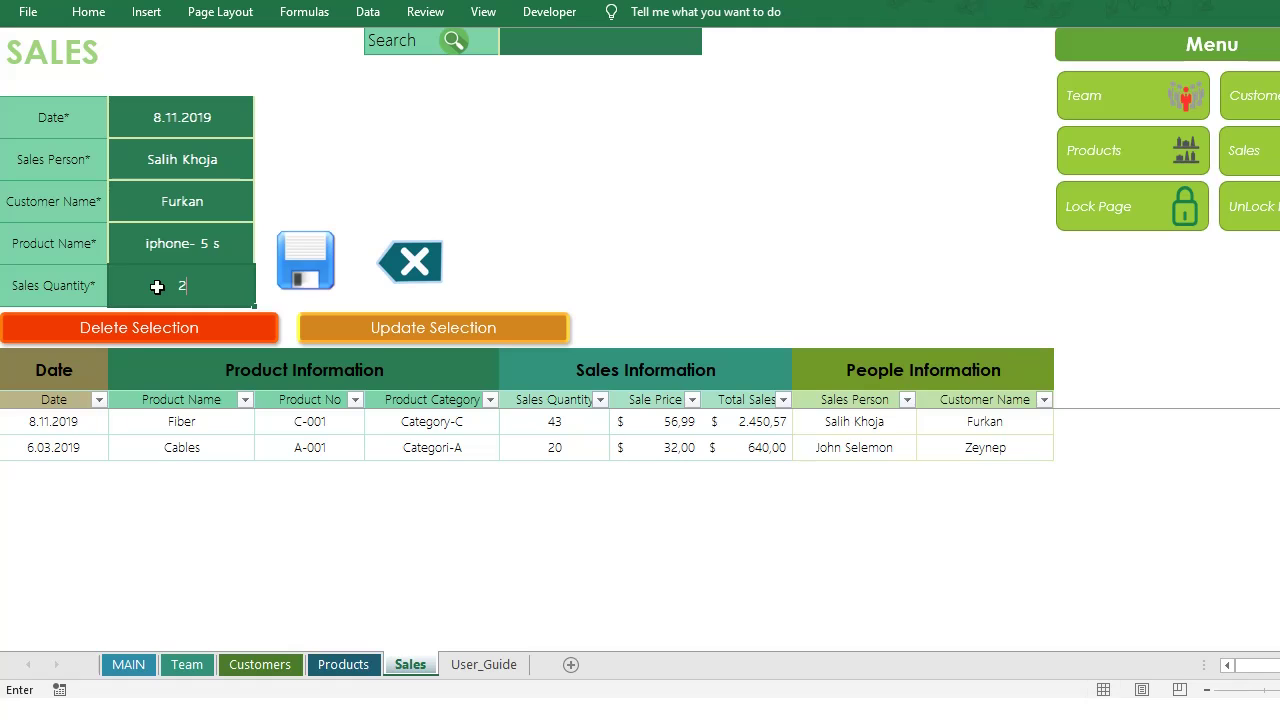
{"action": "left_click", "coordinate": [318, 173]}
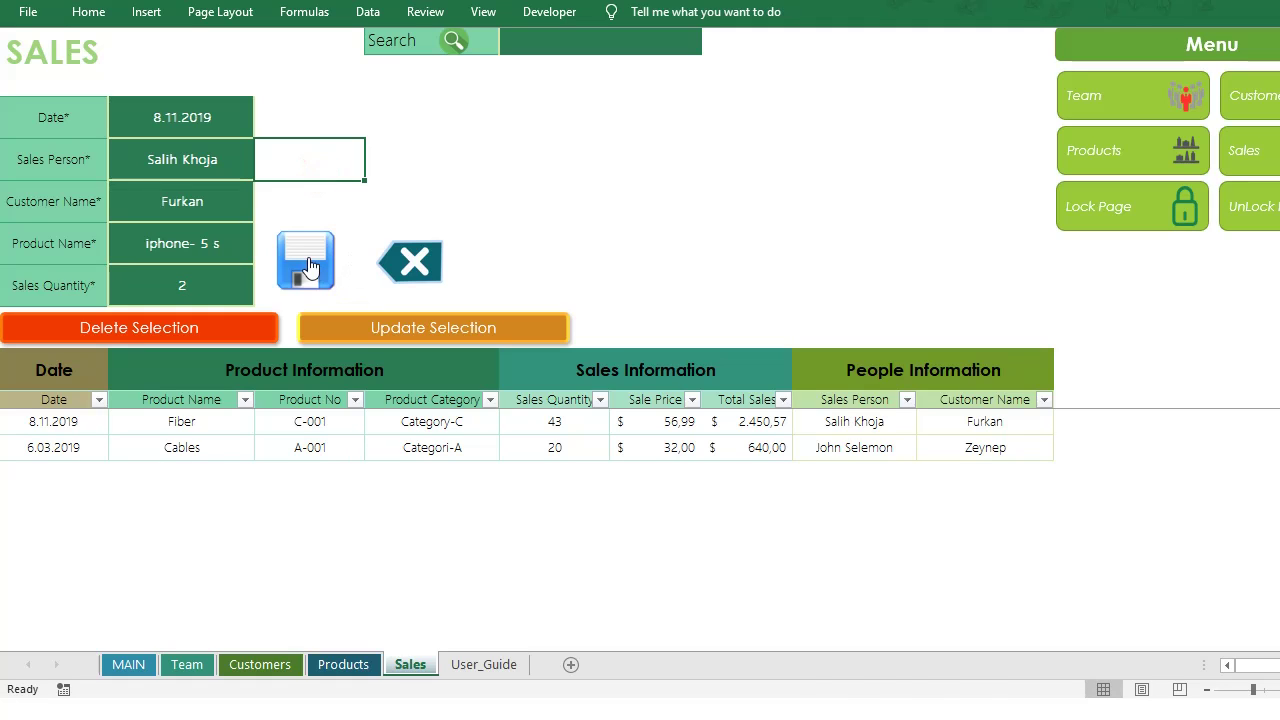
Save the iphone- 5 s sale (quantity 2, total 6.600,00) to the Sales table and confirm
{"action": "left_click", "coordinate": [308, 262]}
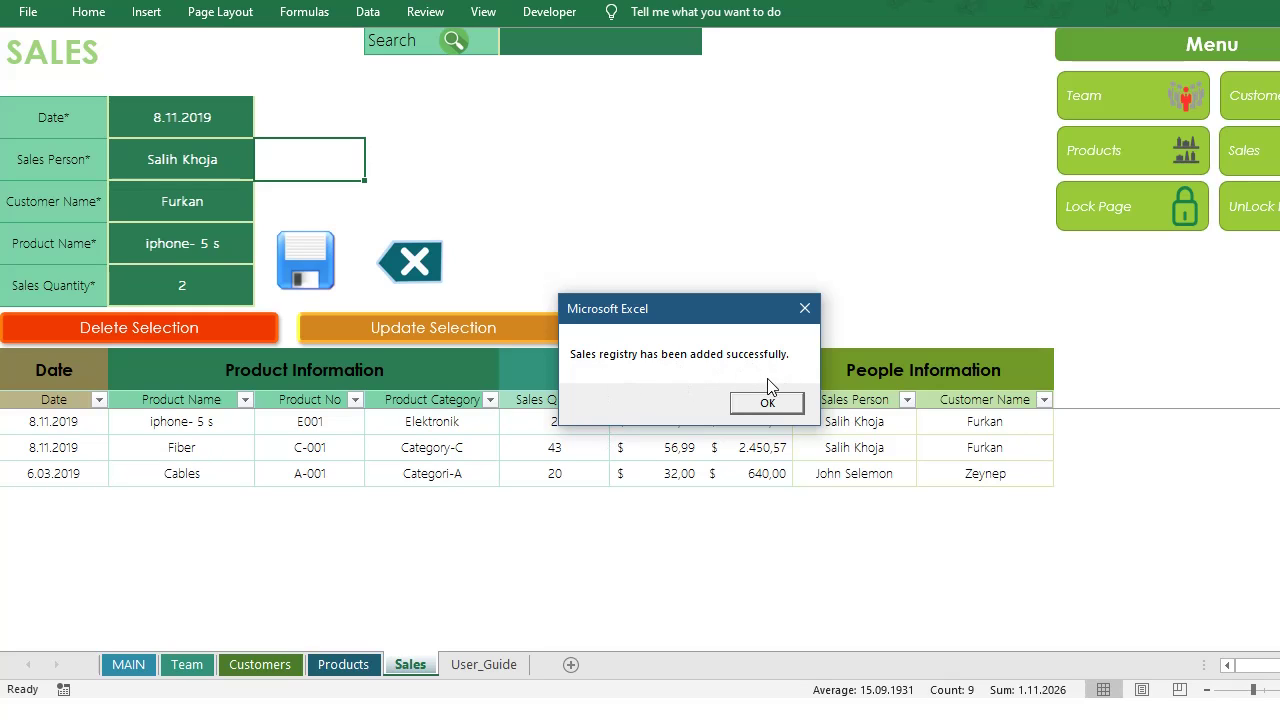
{"action": "left_click", "coordinate": [767, 404]}
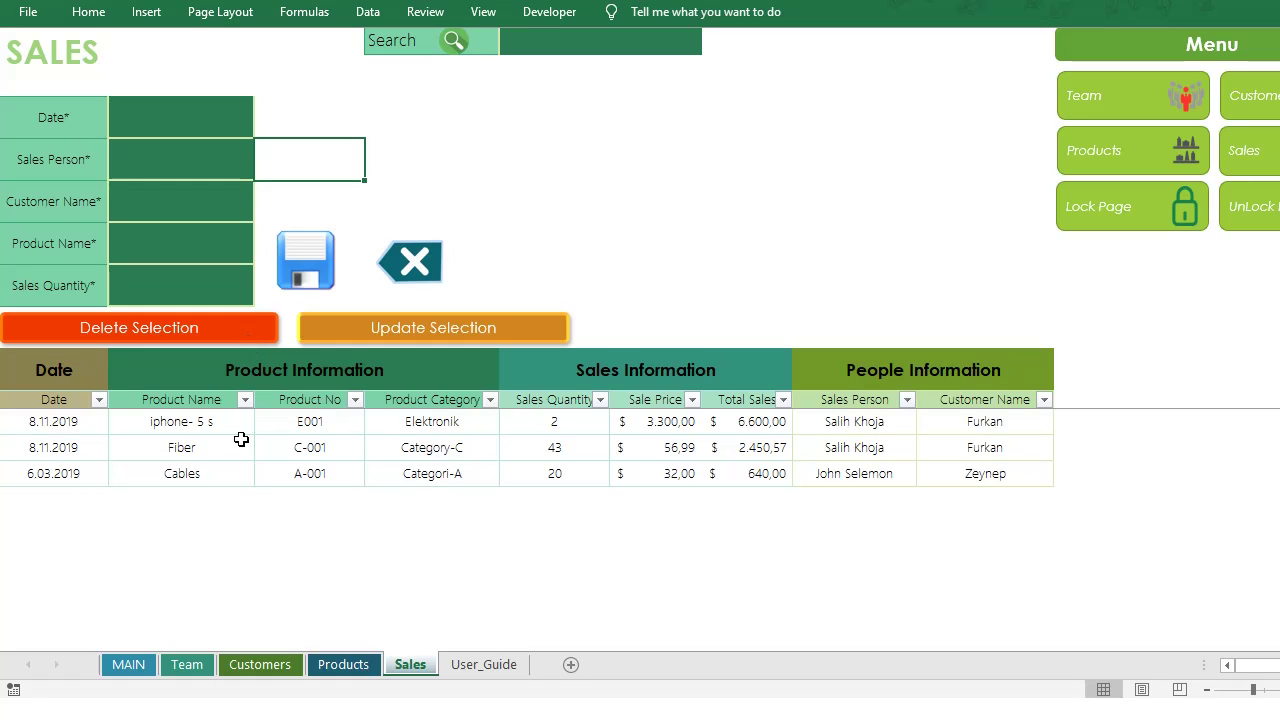
{"action": "left_click", "coordinate": [60, 422]}
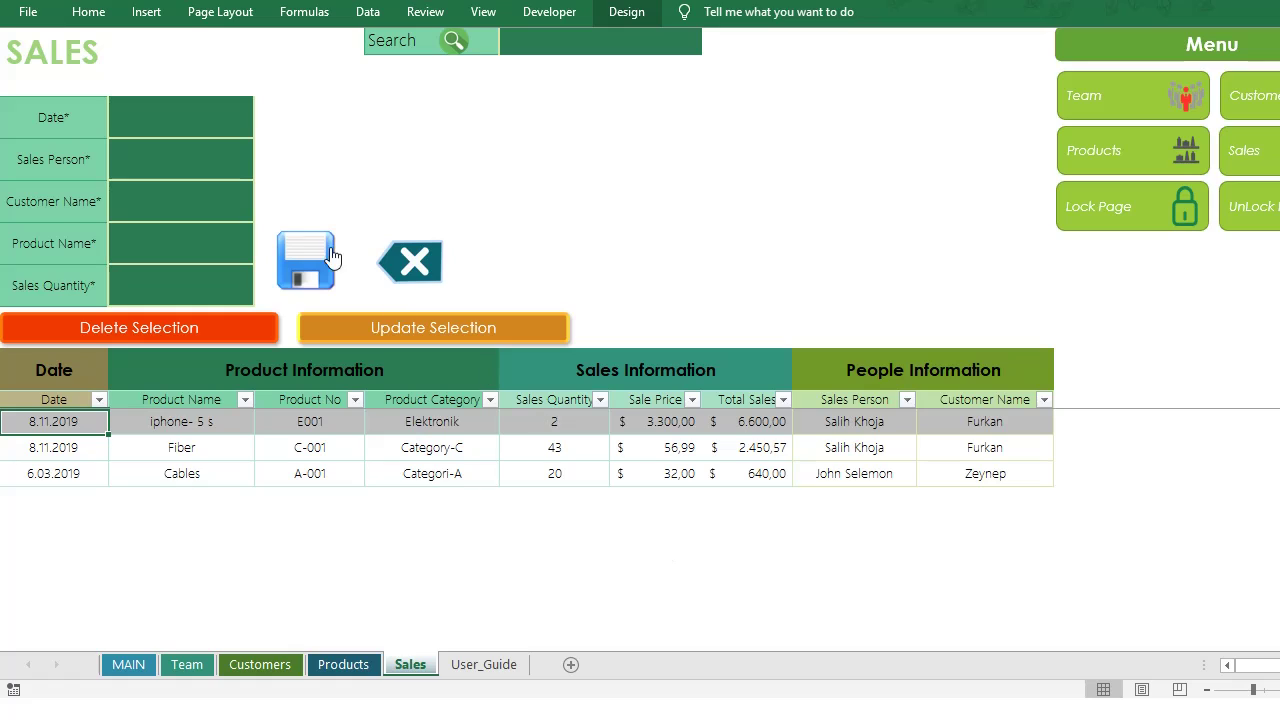
{"action": "left_click", "coordinate": [213, 130]}
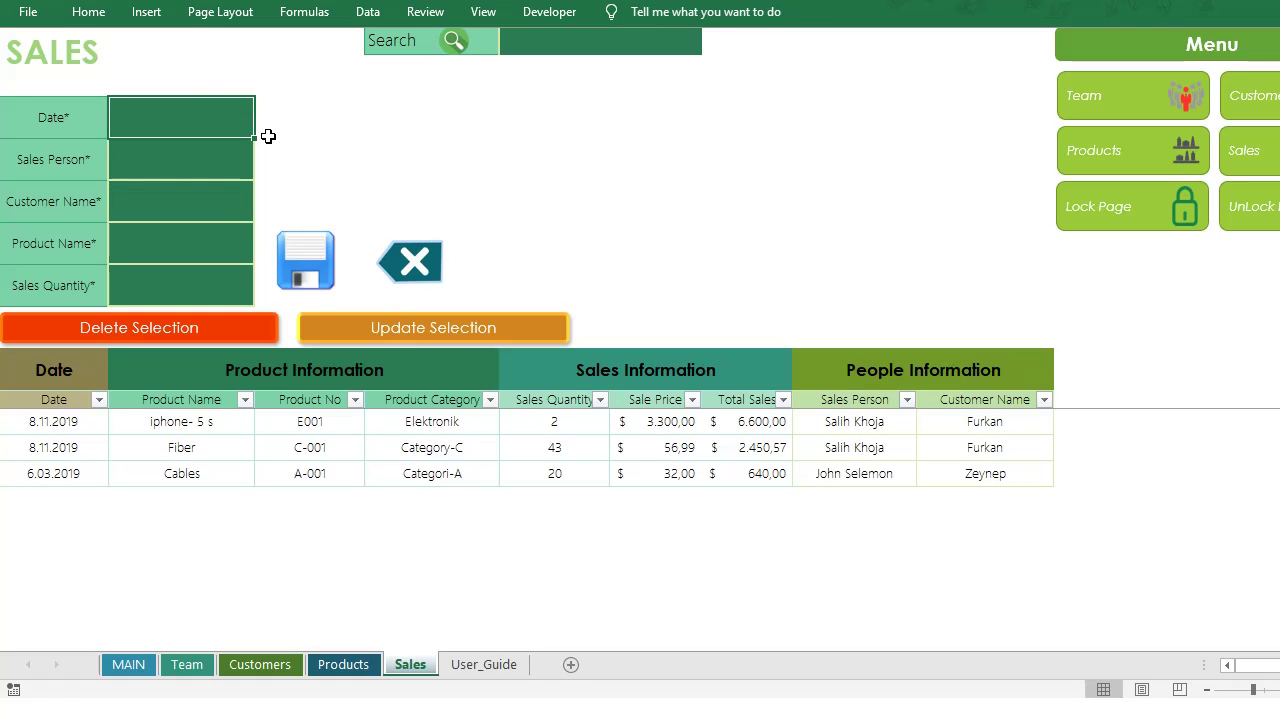
Enter the sale date 8.11.2019 and pick a sales person and customer
{"action": "type", "text": "8.11.2019"}
{"action": "key", "text": "Return"}
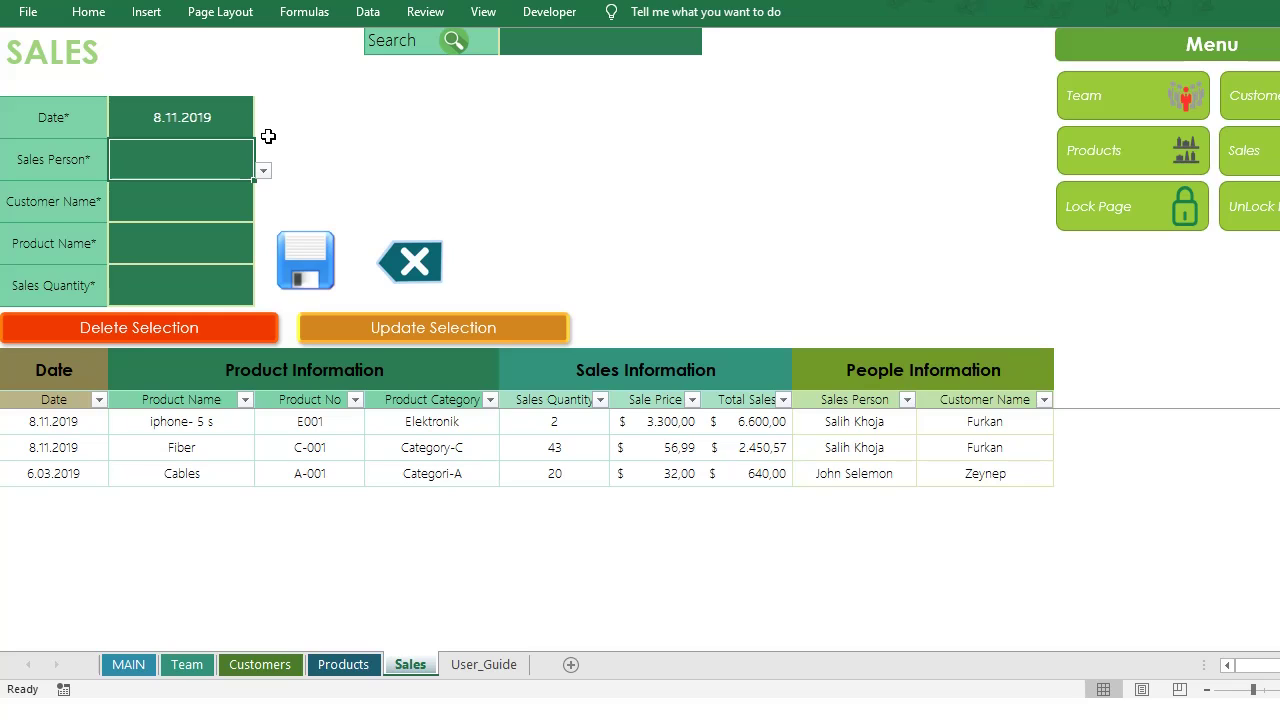
{"action": "left_click", "coordinate": [263, 170]}
{"action": "left_click", "coordinate": [165, 192]}
{"action": "left_click", "coordinate": [263, 212]}
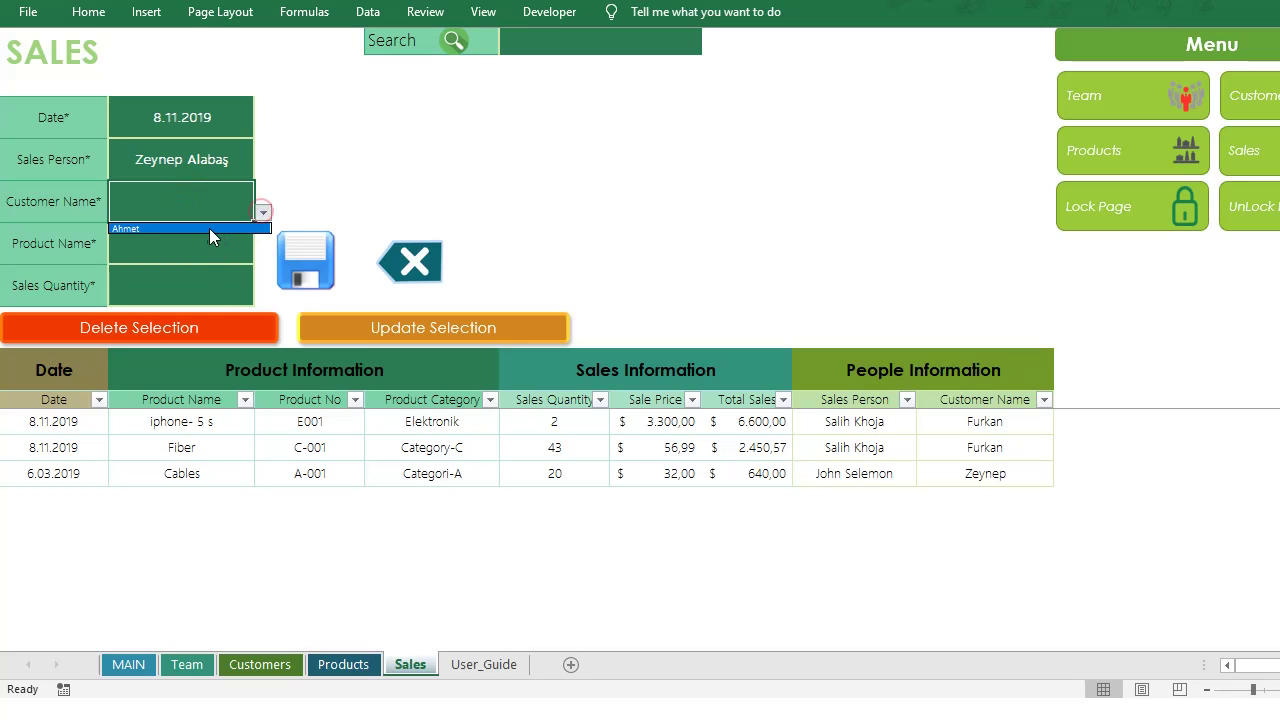
{"action": "left_click", "coordinate": [207, 227]}
{"action": "left_click", "coordinate": [201, 255]}
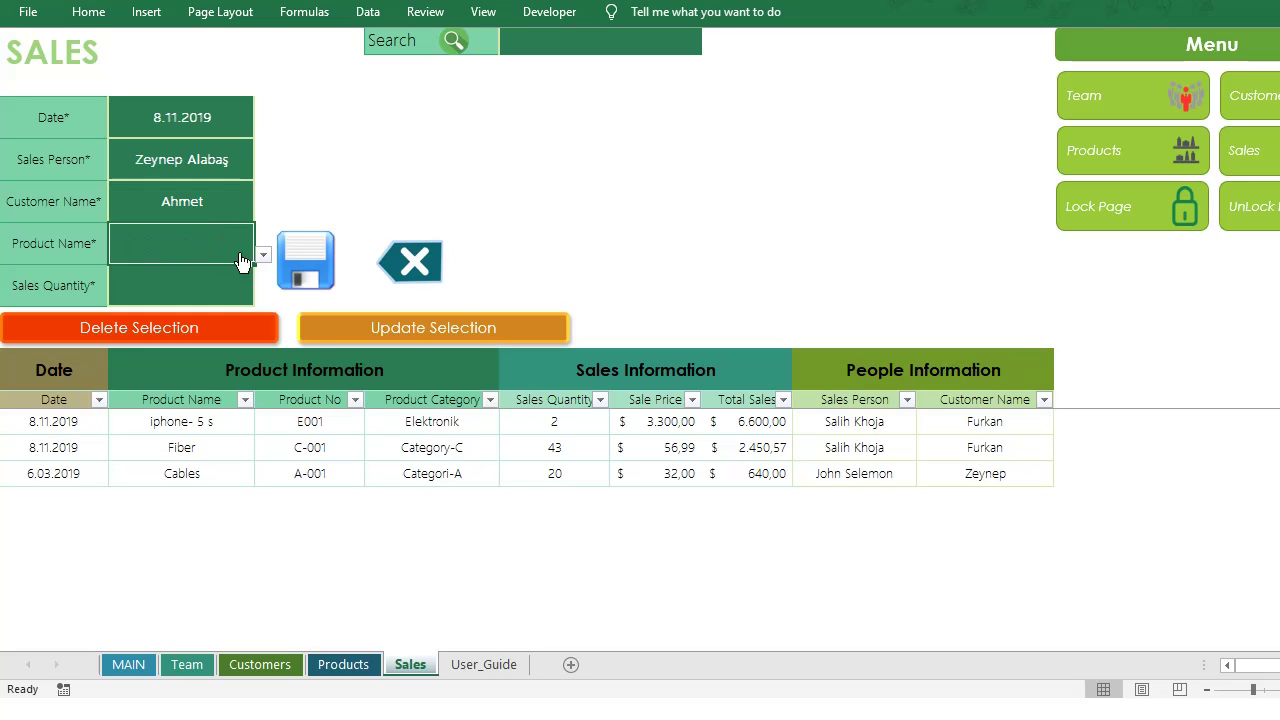
Choose Koltuk as the product, enter the quantity, and save the sale to the table
{"action": "left_click", "coordinate": [263, 255]}
{"action": "left_click", "coordinate": [188, 272]}
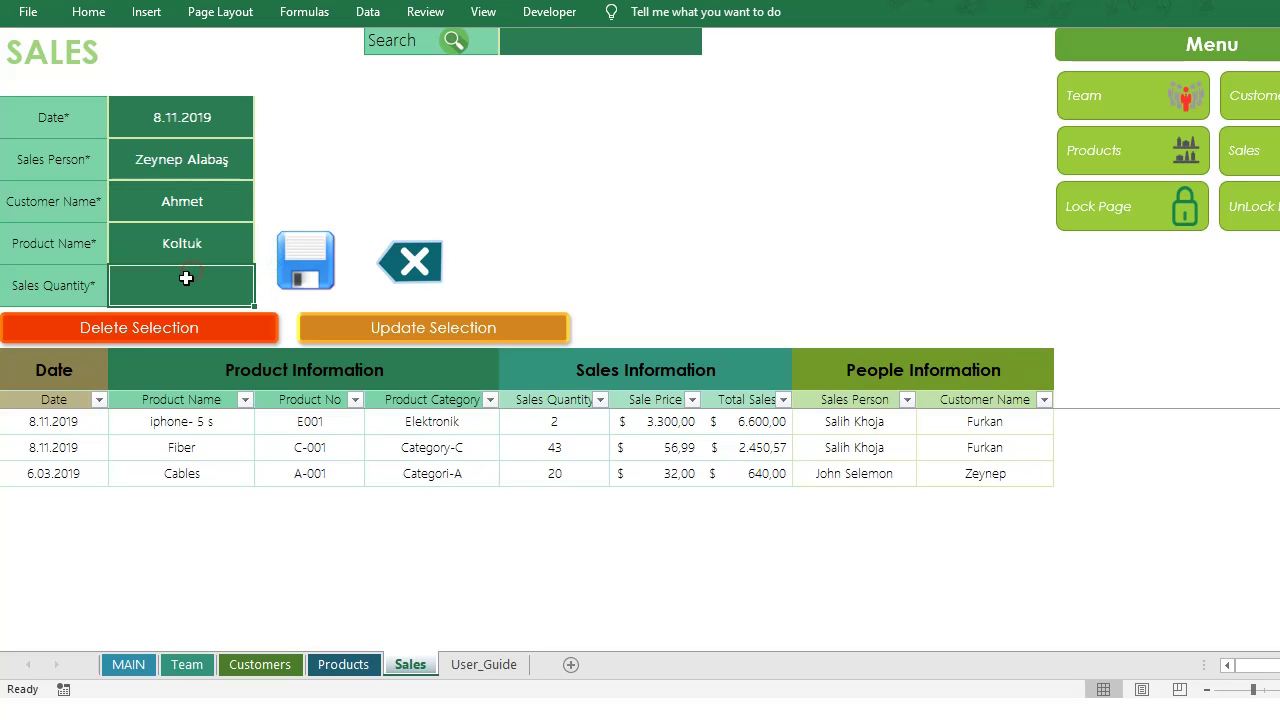
{"action": "type", "text": "4"}
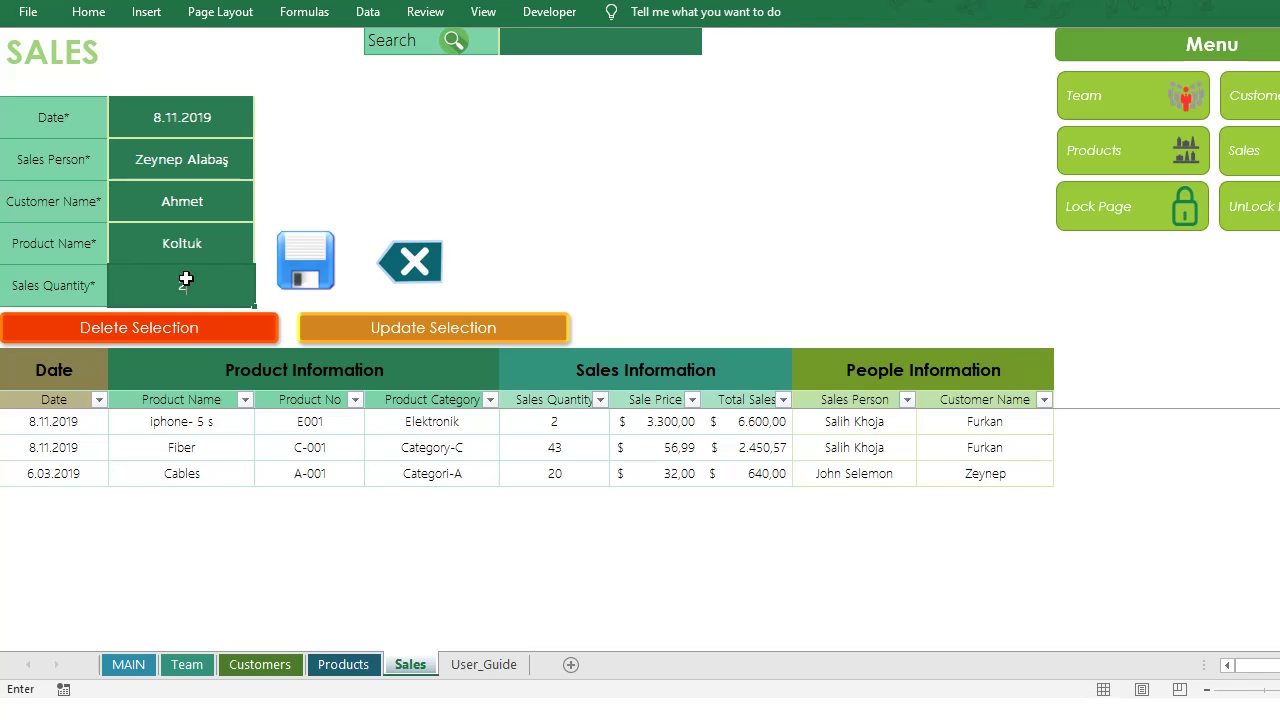
{"action": "left_click", "coordinate": [306, 280]}
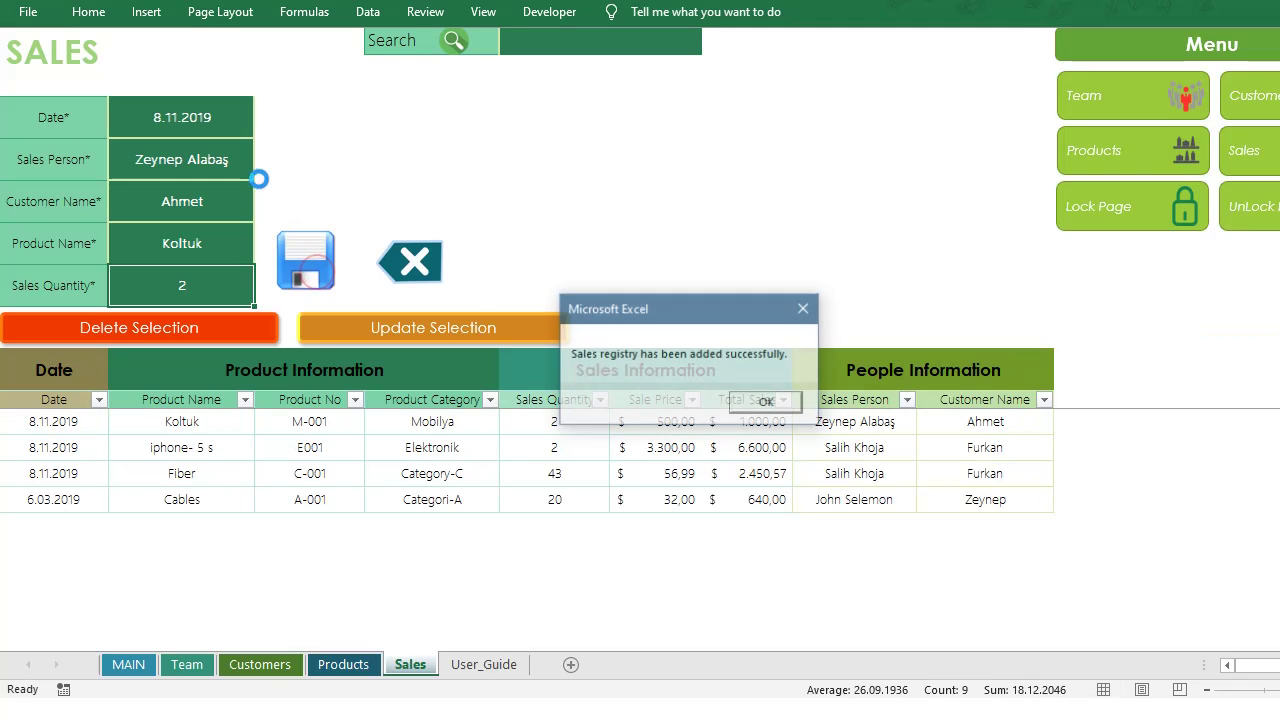
{"action": "left_click", "coordinate": [783, 410]}
{"action": "left_click", "coordinate": [217, 131]}
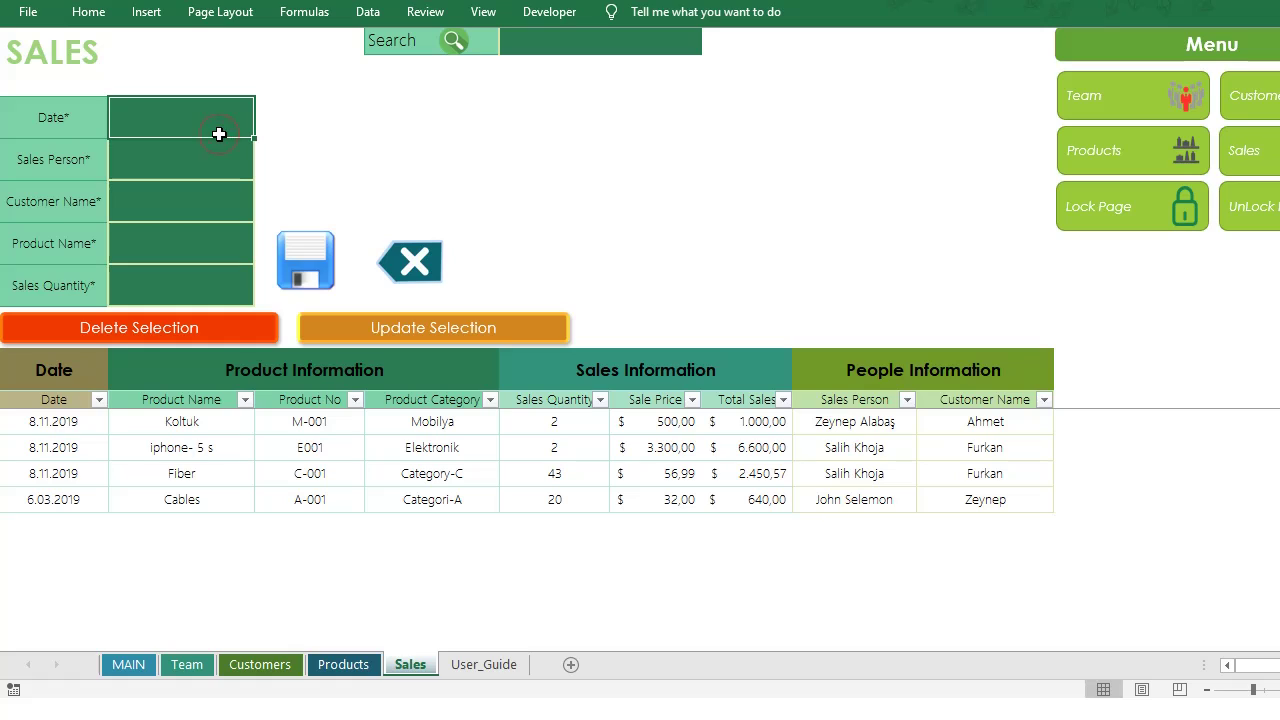
Enter the sale date 8.11.2019 and pick a sales person and customer
{"action": "double_click", "coordinate": [221, 135]}
{"action": "key", "text": "Return"}
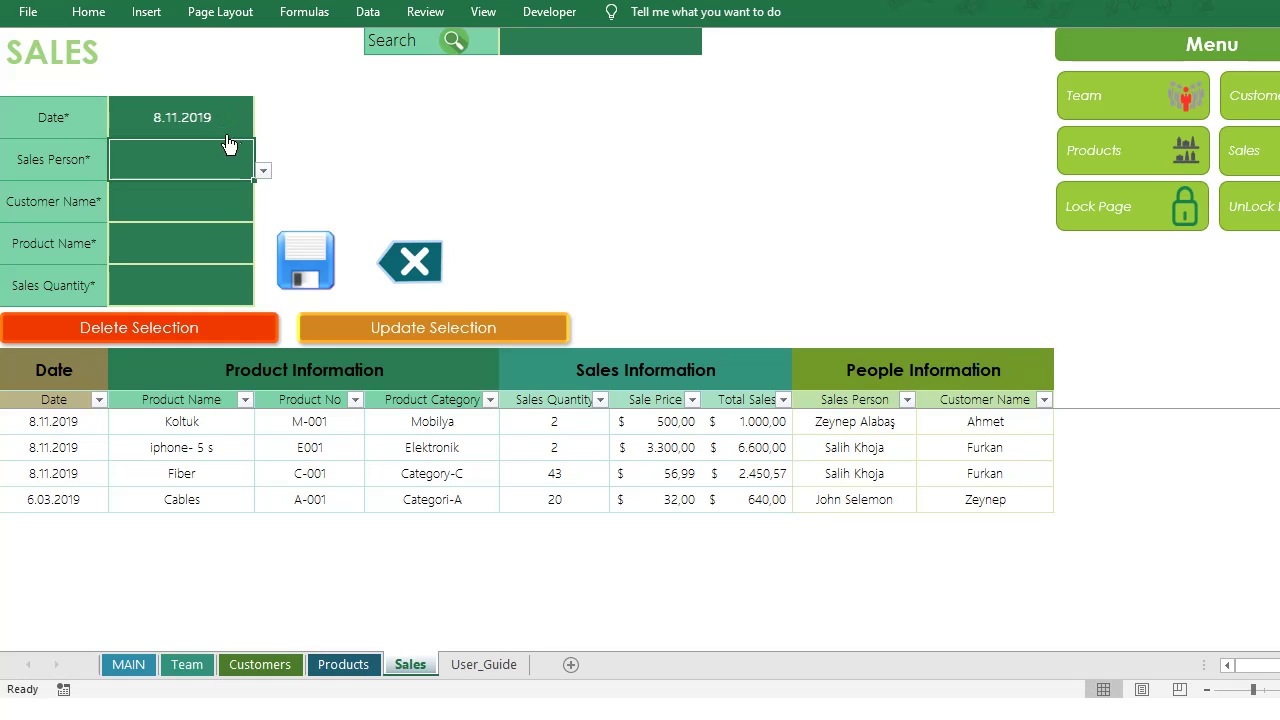
{"action": "left_click", "coordinate": [262, 171]}
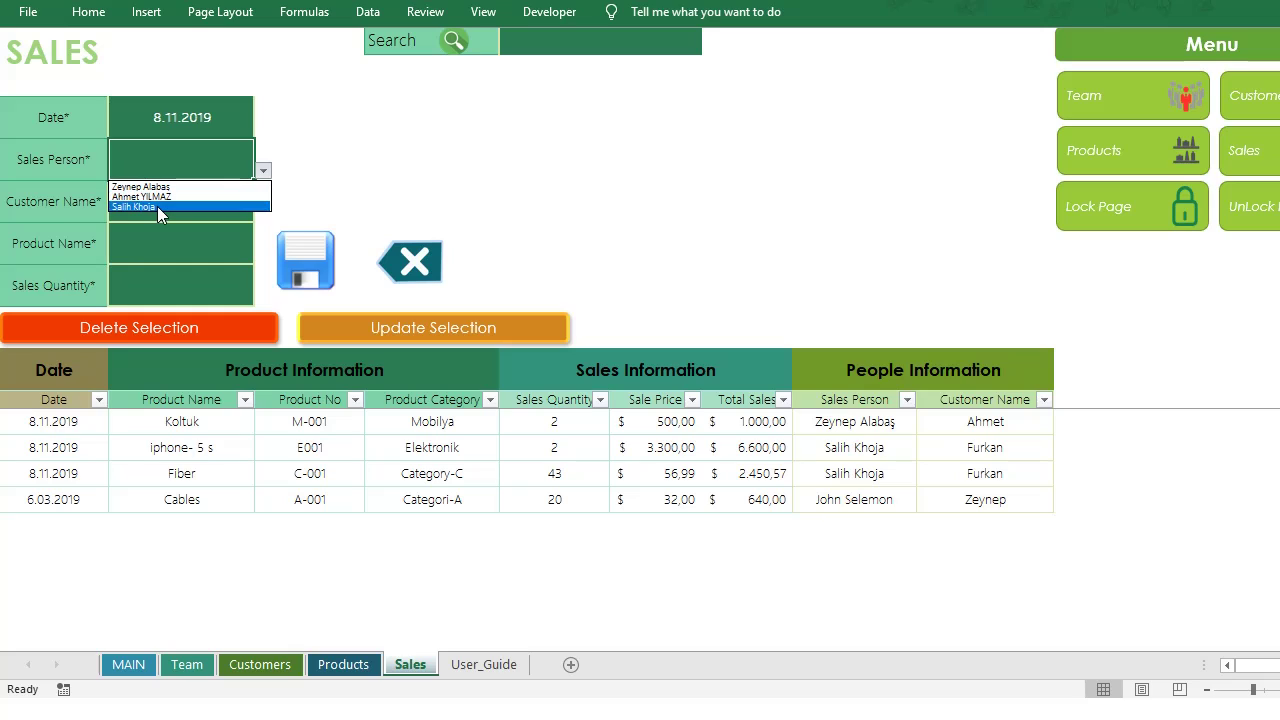
{"action": "left_click", "coordinate": [157, 206]}
{"action": "left_click", "coordinate": [262, 212]}
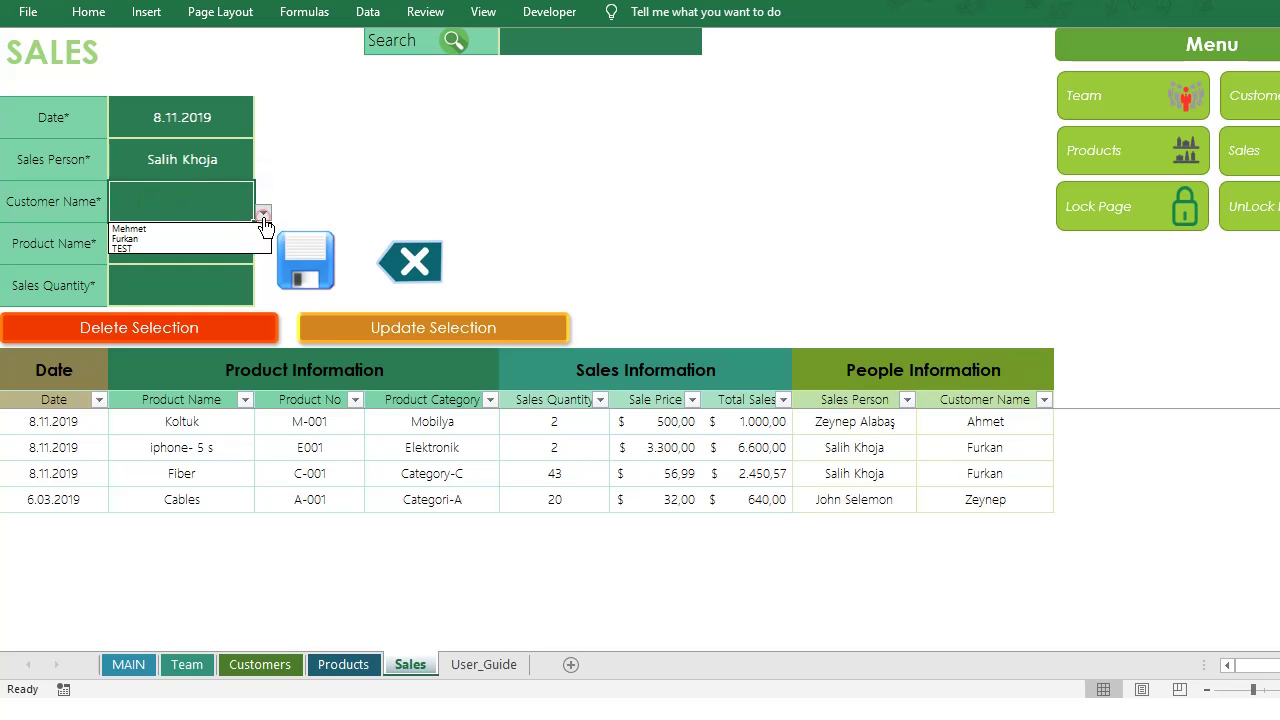
{"action": "left_click", "coordinate": [130, 228]}
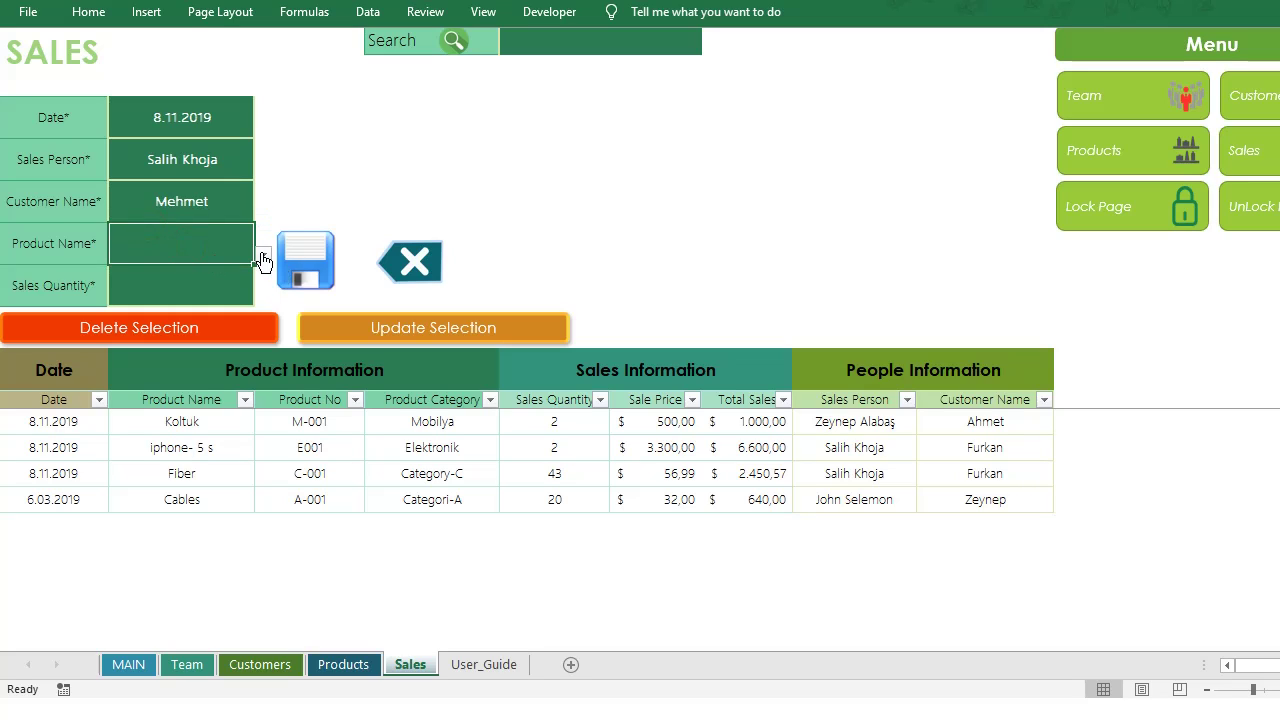
Choose Fiber with quantity 35 and save the sale to the table
{"action": "left_click", "coordinate": [262, 255]}
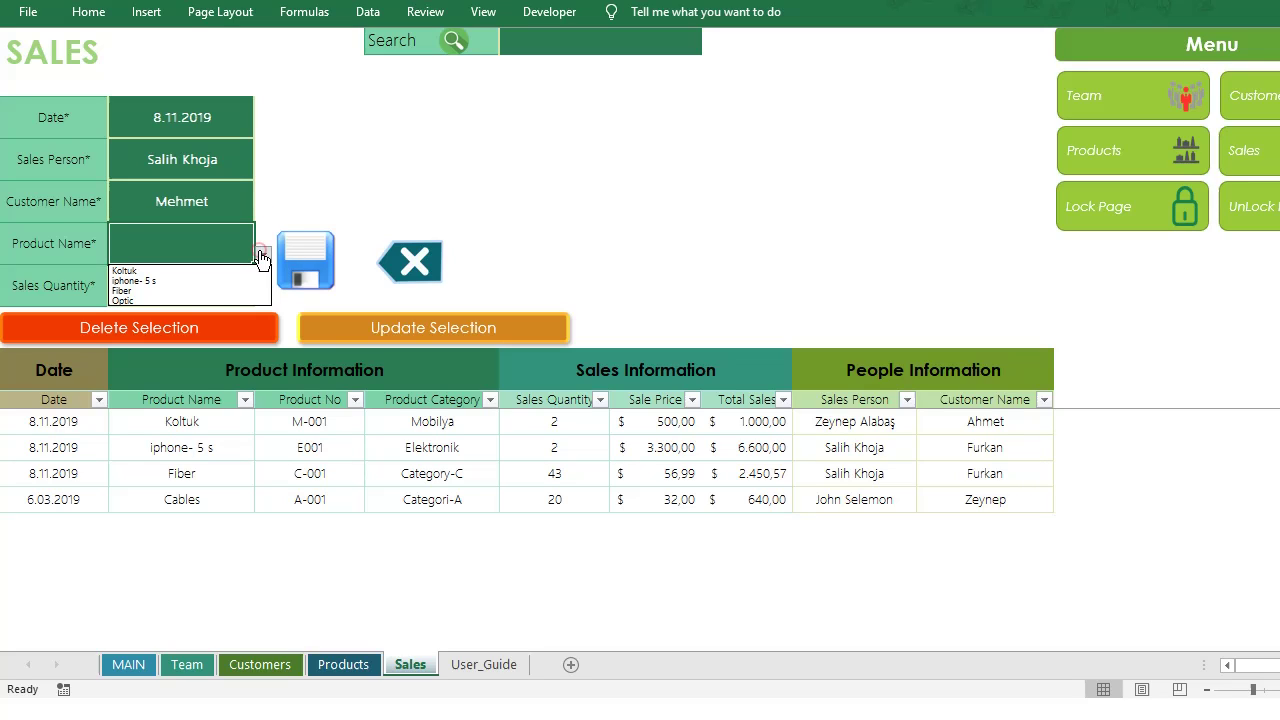
{"action": "left_click", "coordinate": [140, 290]}
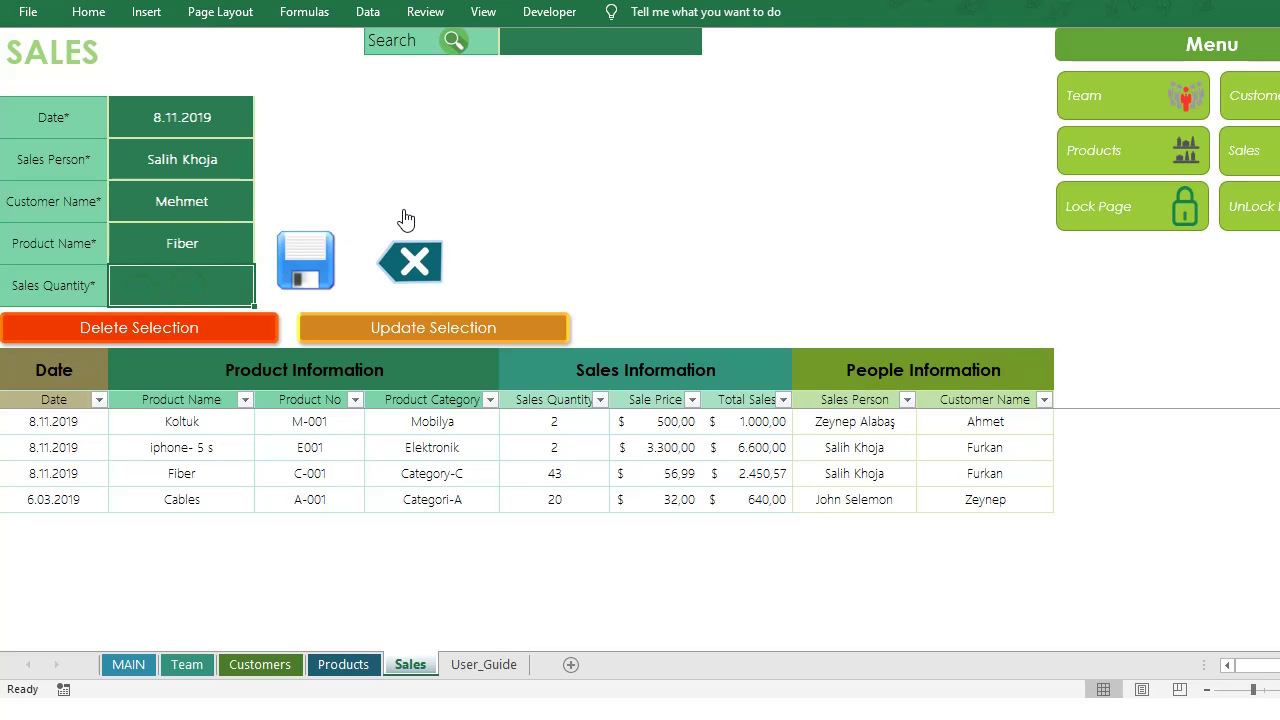
{"action": "type", "text": "35"}
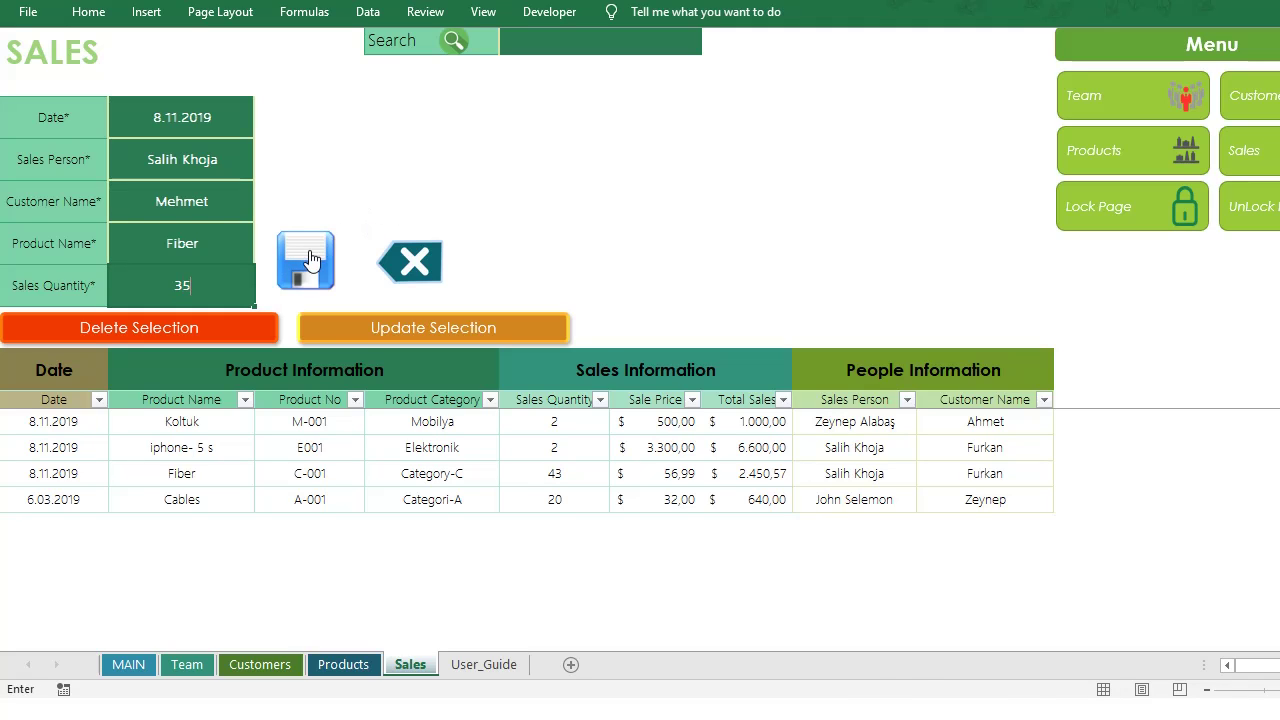
{"action": "left_click", "coordinate": [310, 260]}
{"action": "left_click", "coordinate": [763, 400]}
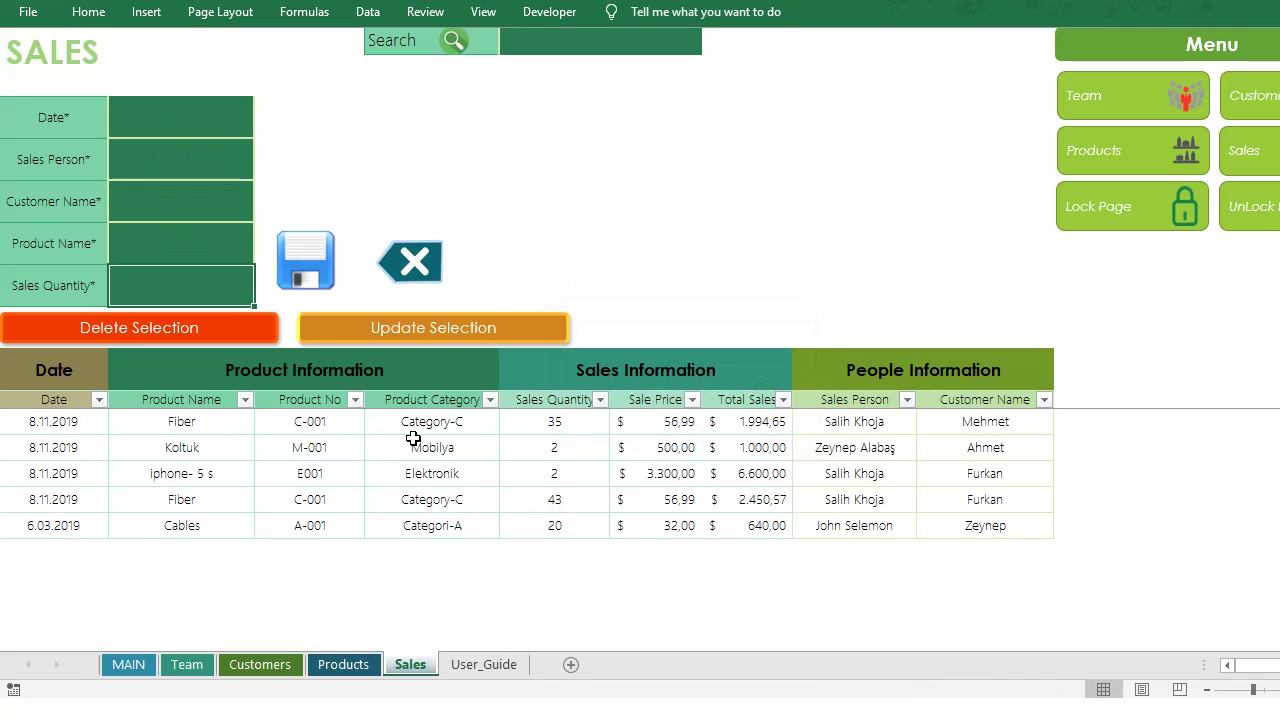
Inspect the first Fiber row's product C-001, quantity 35, price 56,99 and total 1.994,65
{"action": "left_click", "coordinate": [78, 428]}
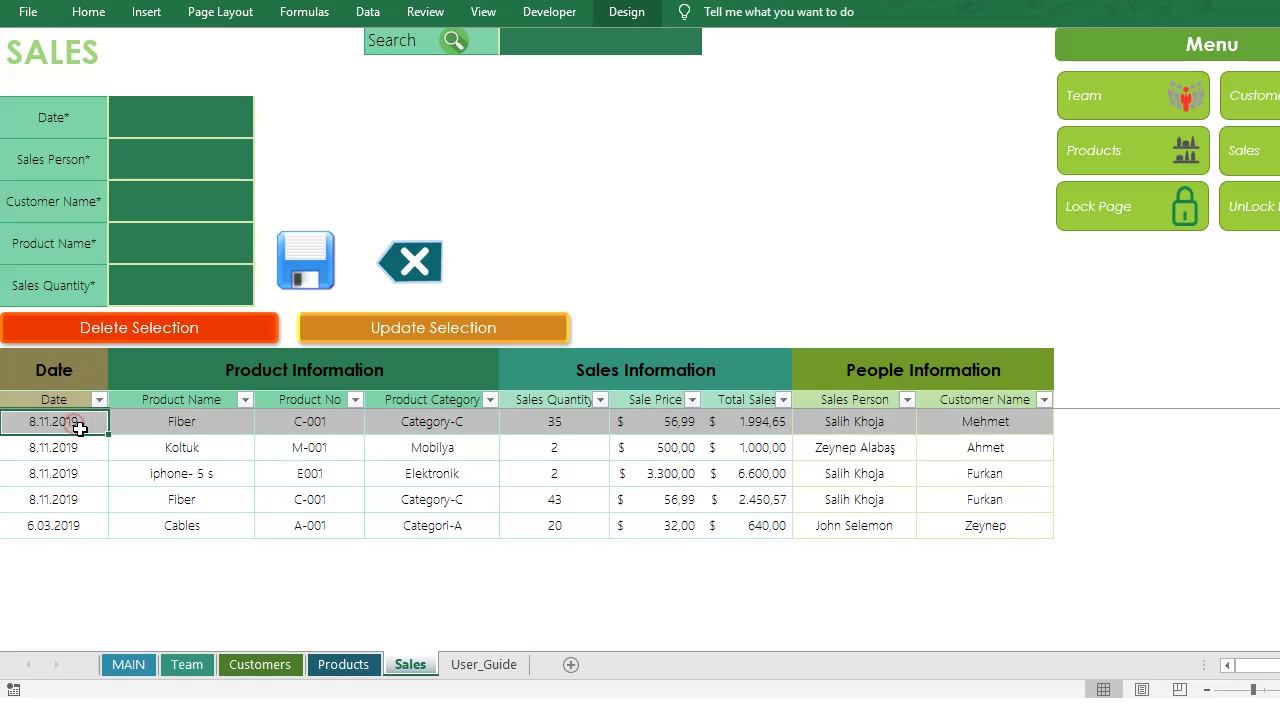
{"action": "left_click", "coordinate": [226, 424]}
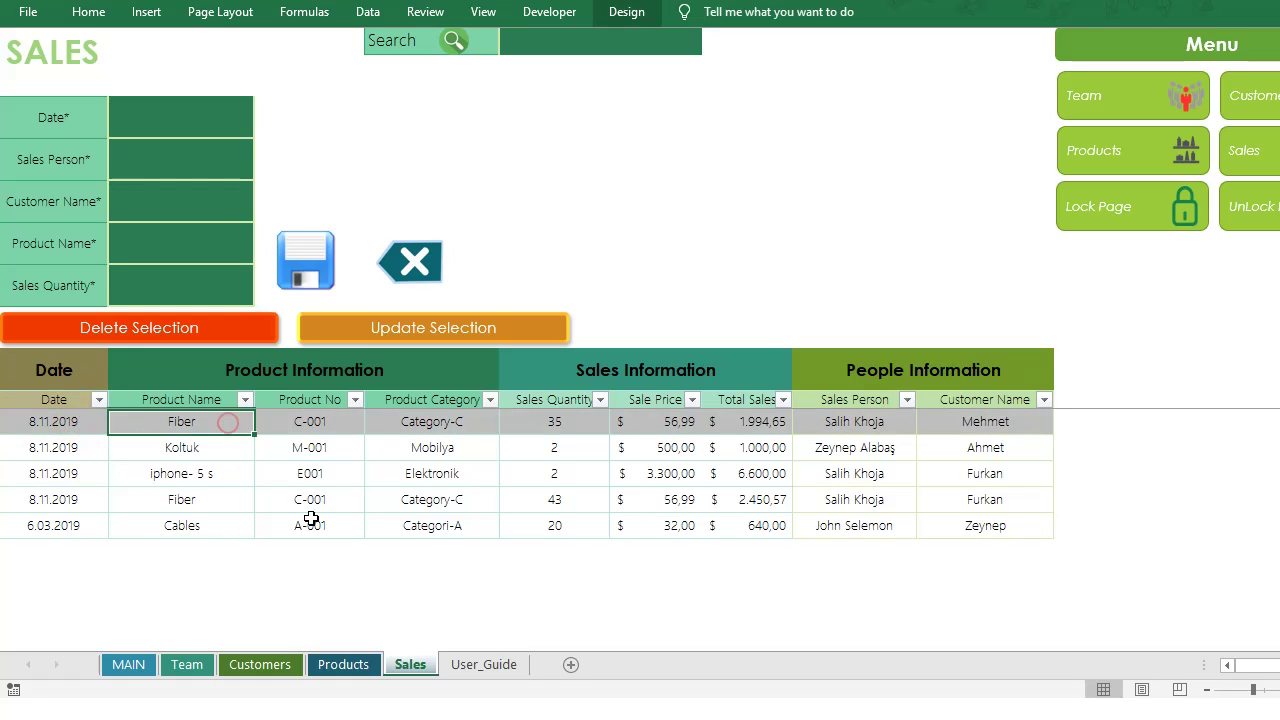
{"action": "left_click_drag", "start_coordinate": [214, 422], "coordinate": [391, 421]}
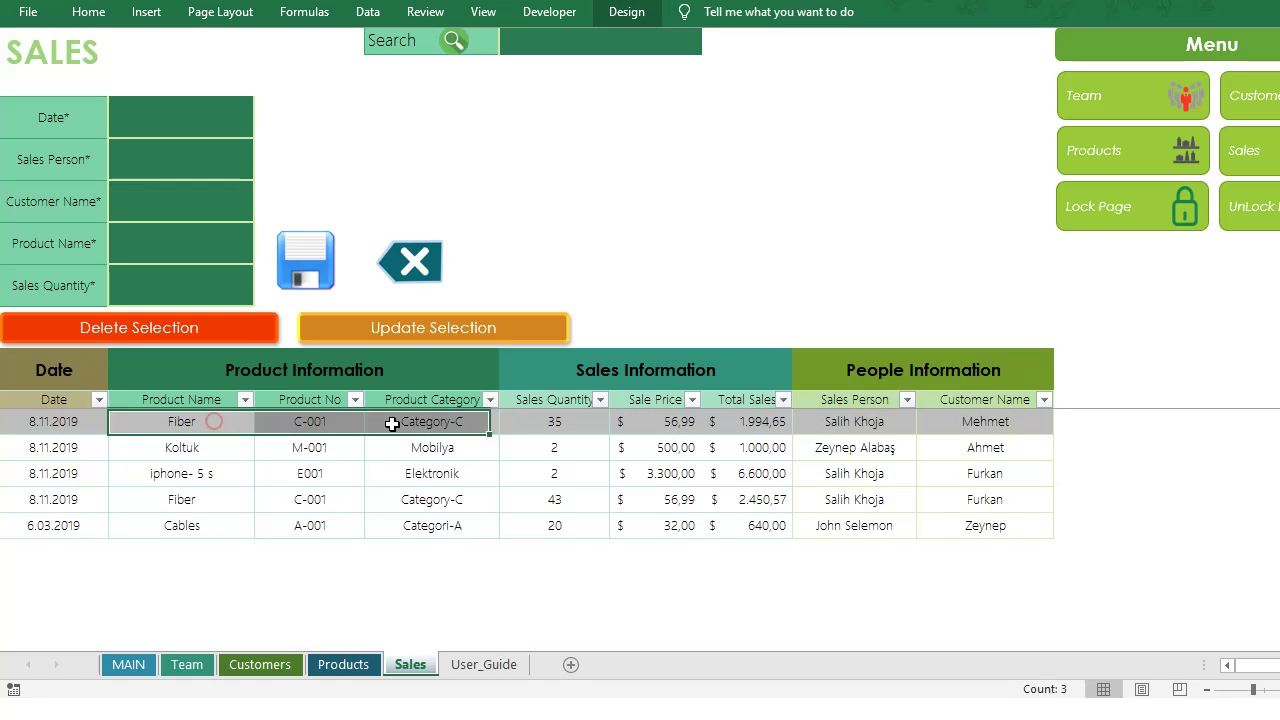
{"action": "left_click", "coordinate": [410, 420]}
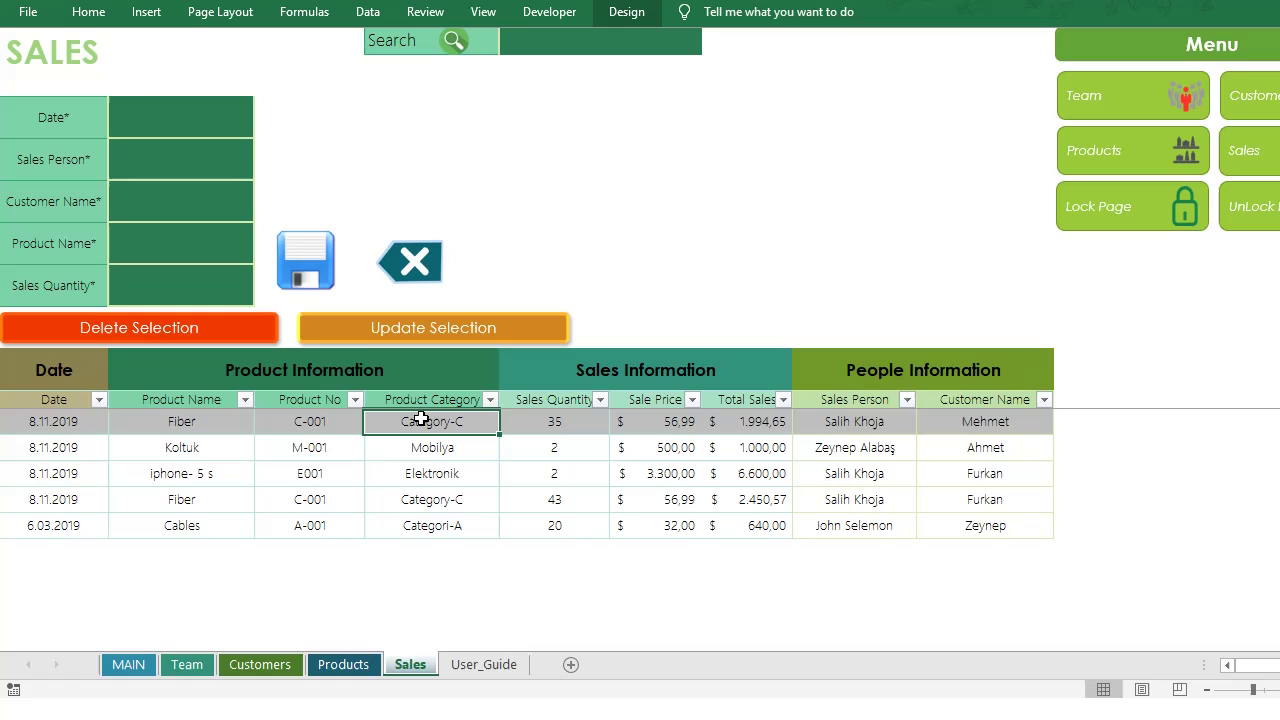
{"action": "left_click", "coordinate": [322, 422]}
{"action": "left_click", "coordinate": [329, 423]}
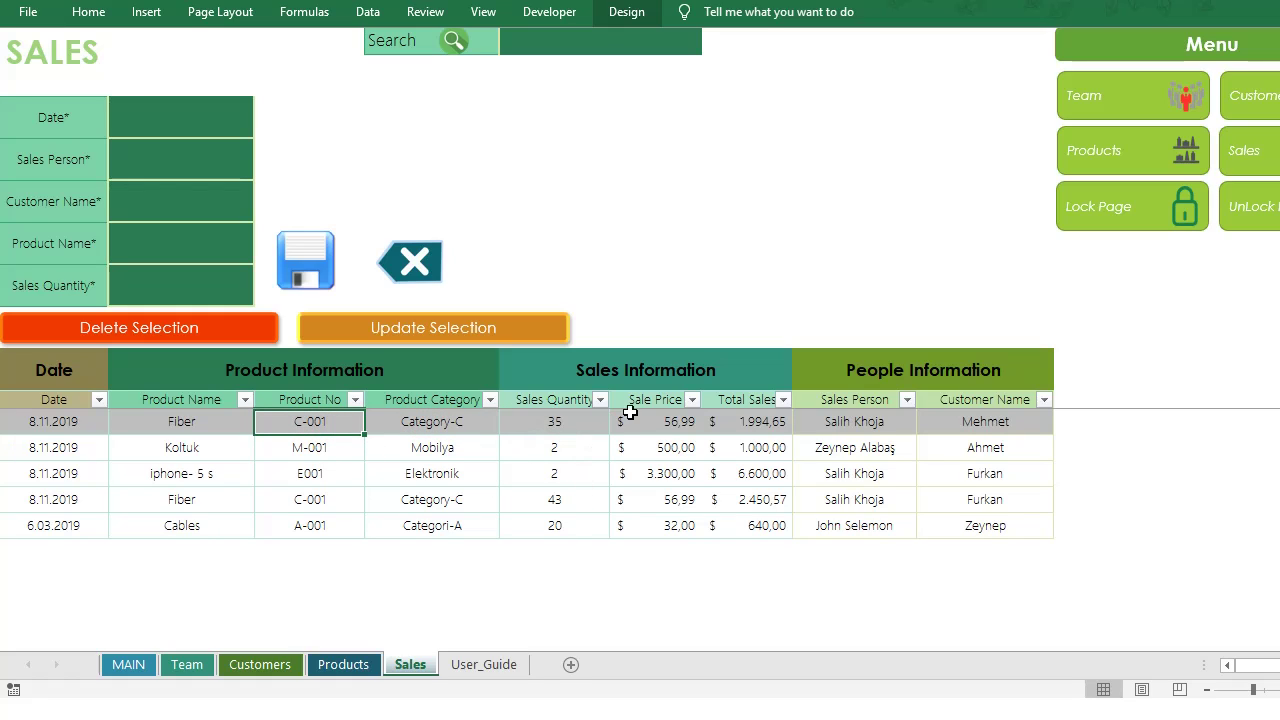
{"action": "left_click_drag", "start_coordinate": [645, 371], "coordinate": [655, 525]}
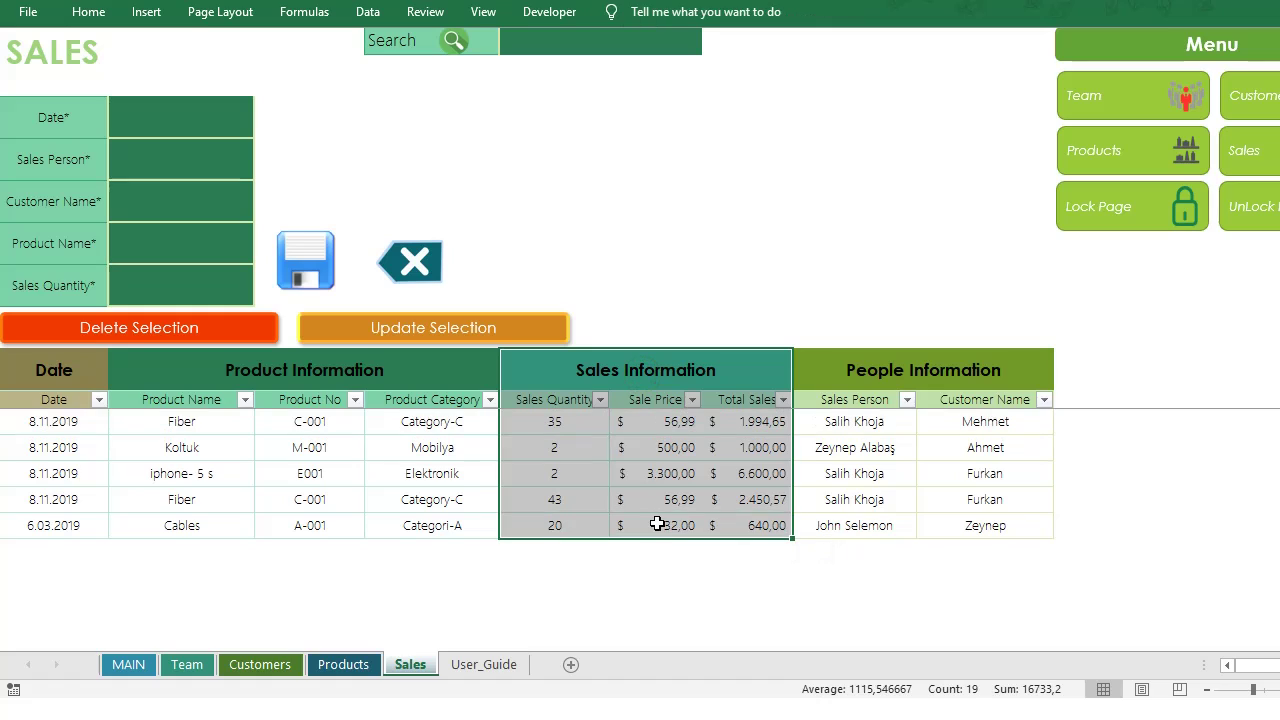
{"action": "left_click", "coordinate": [577, 420]}
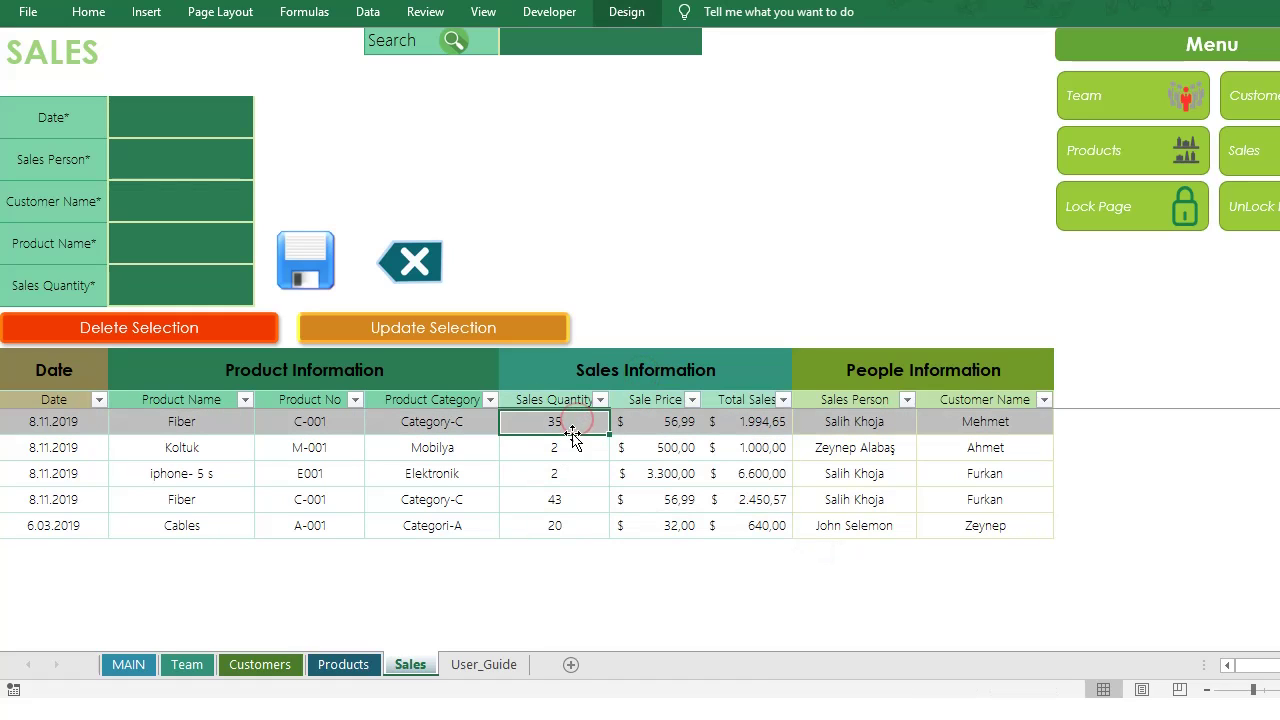
{"action": "left_click", "coordinate": [668, 424]}
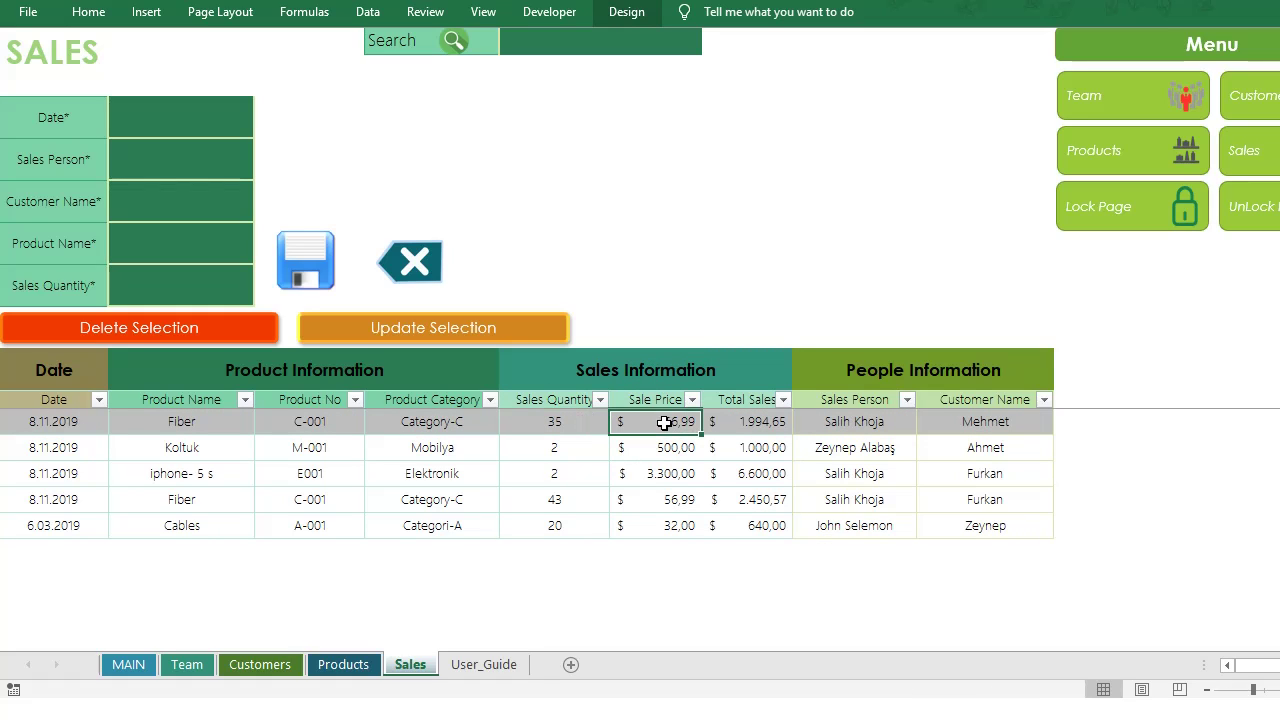
{"action": "left_click", "coordinate": [750, 423]}
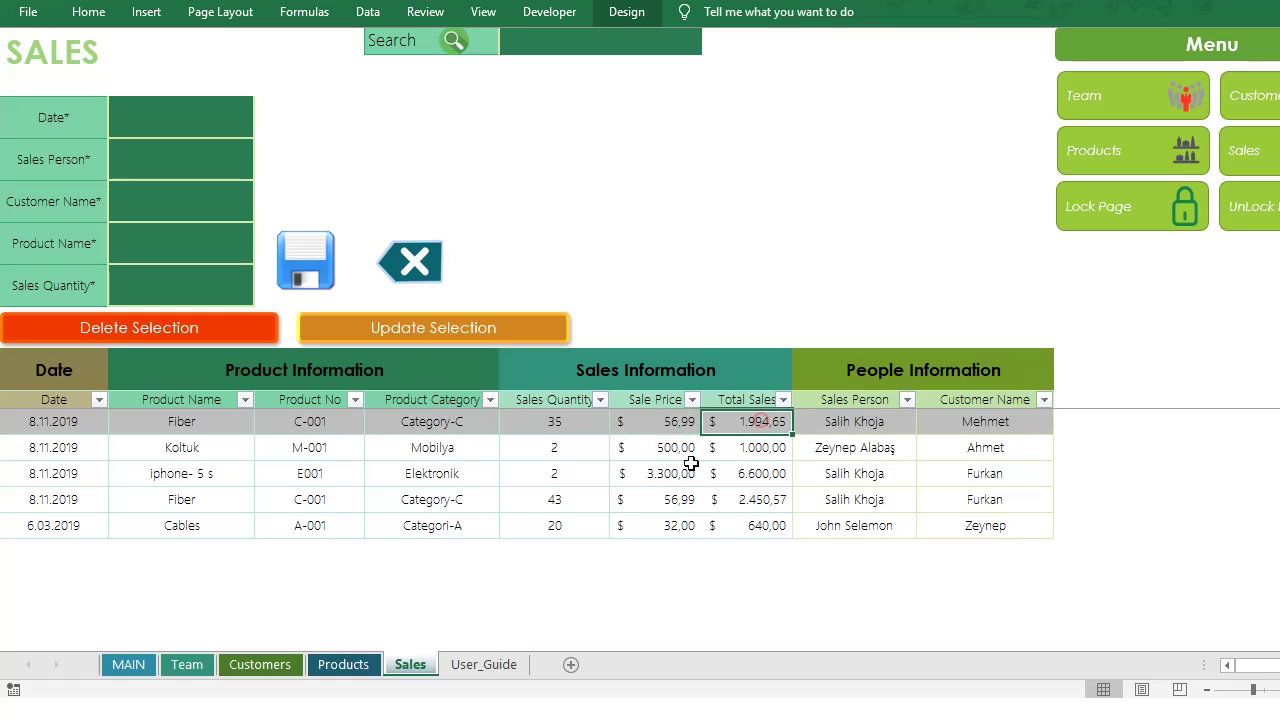
{"action": "left_click_drag", "start_coordinate": [573, 424], "coordinate": [680, 424]}
{"action": "left_click", "coordinate": [738, 423]}
Check the rows' sales person cells, then load the first Fiber row into the form
{"action": "left_click", "coordinate": [870, 426]}
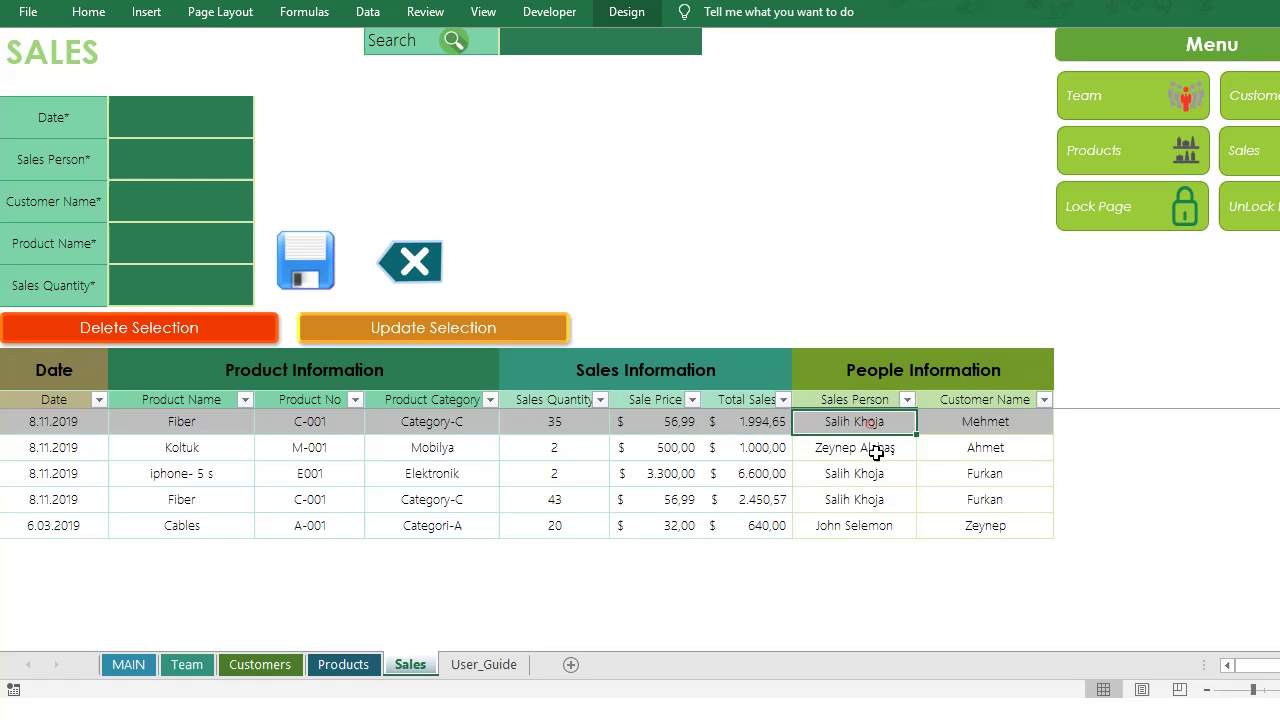
{"action": "left_click", "coordinate": [945, 421]}
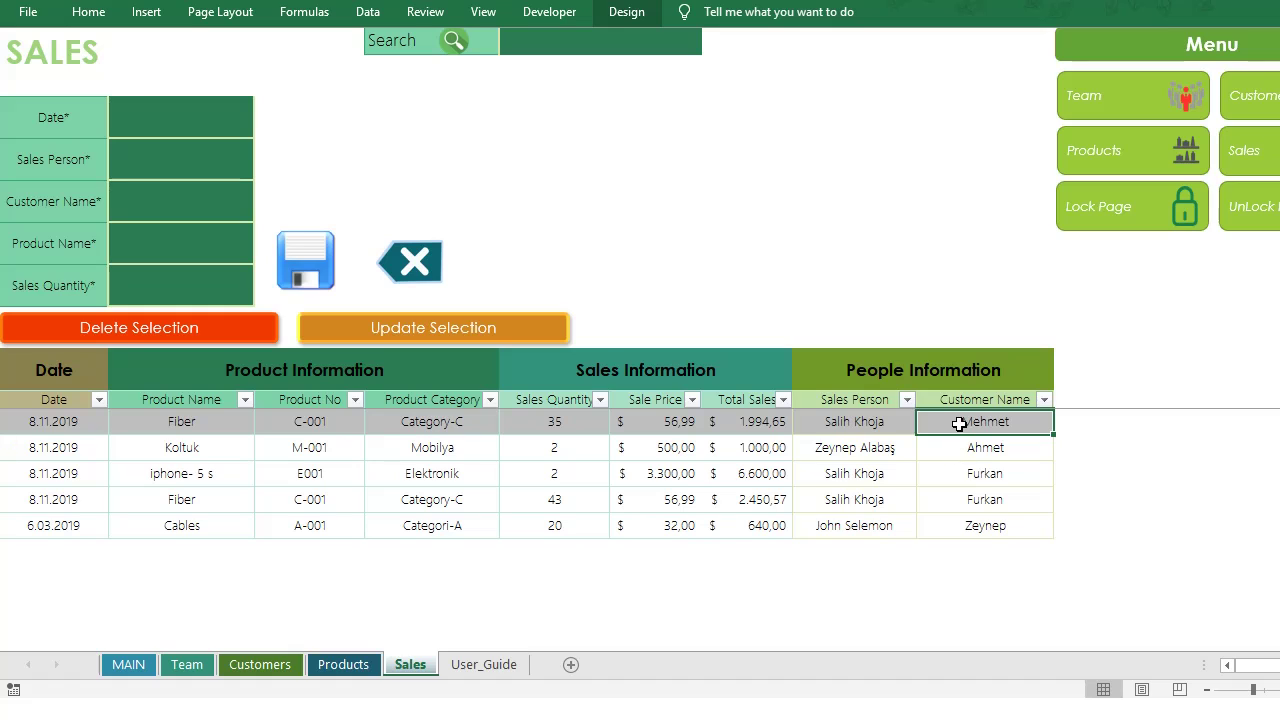
{"action": "left_click", "coordinate": [871, 421]}
{"action": "left_click", "coordinate": [871, 447]}
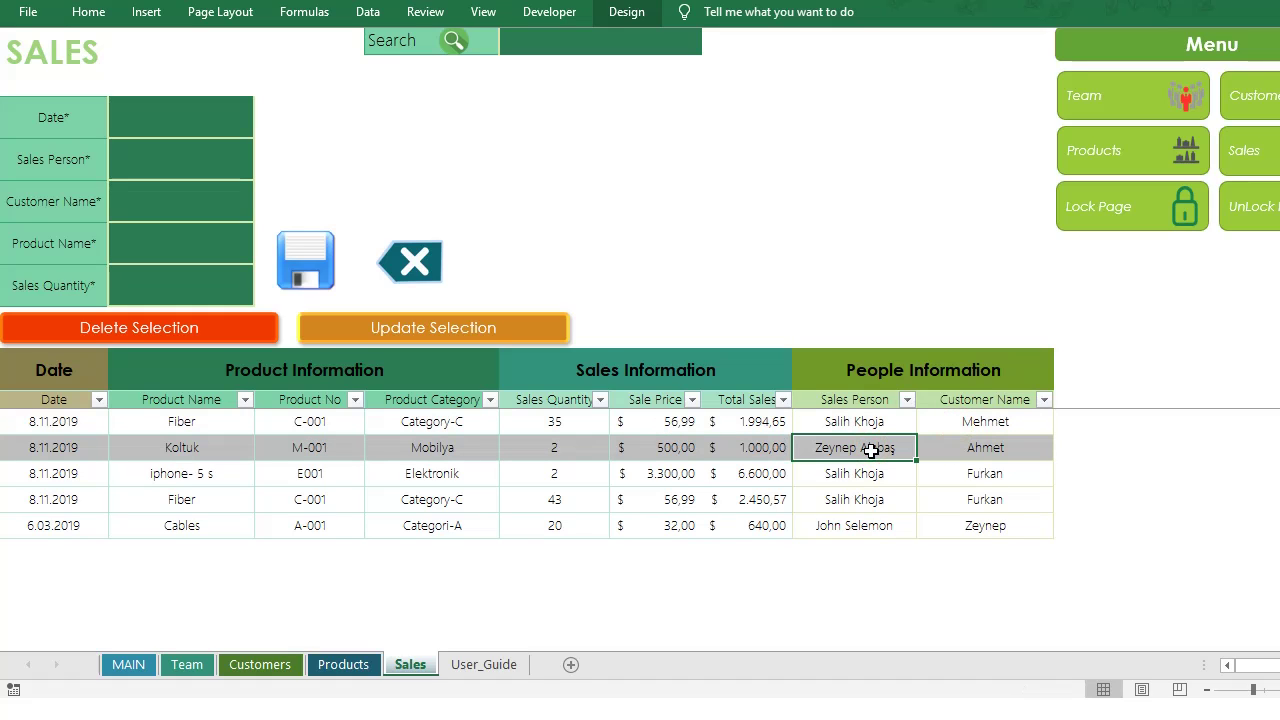
{"action": "left_click", "coordinate": [850, 423]}
{"action": "left_click", "coordinate": [858, 497]}
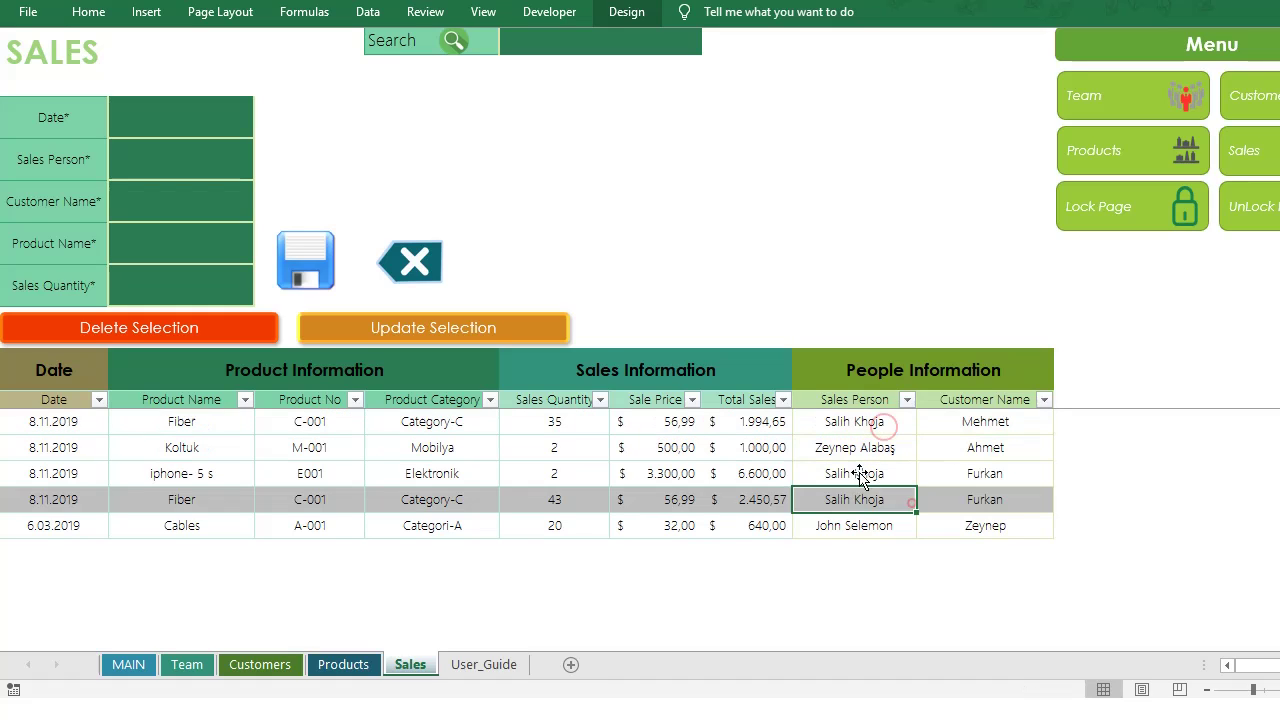
{"action": "left_click", "coordinate": [846, 423]}
{"action": "left_click", "coordinate": [468, 336]}
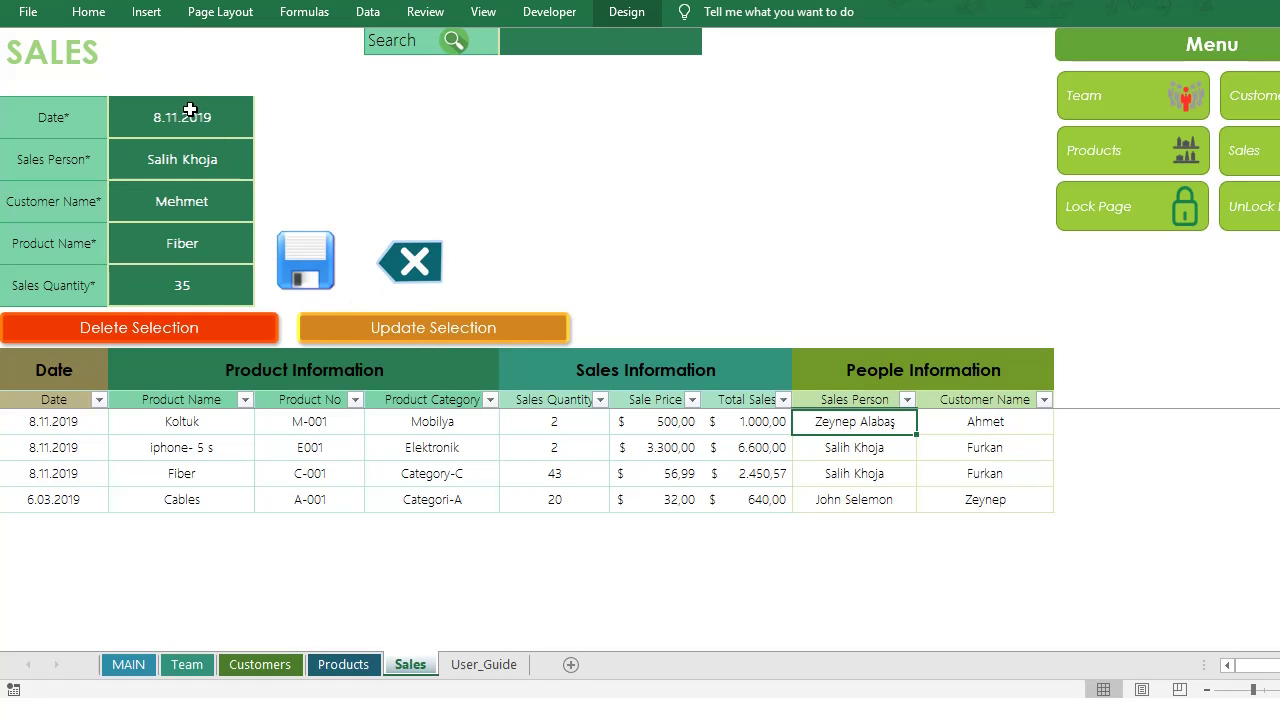
Change the loaded sale's product to Optic with quantity 20 and save it to the table
{"action": "left_click_drag", "start_coordinate": [208, 123], "coordinate": [208, 293]}
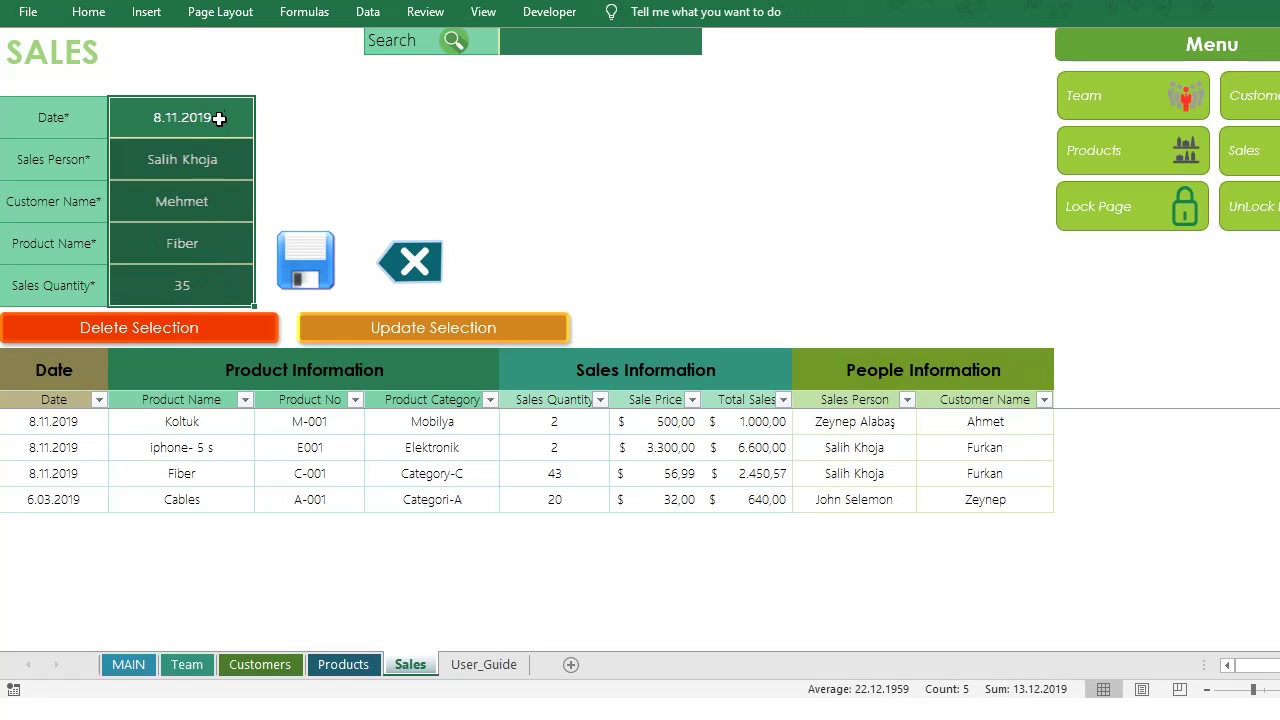
{"action": "left_click", "coordinate": [202, 249]}
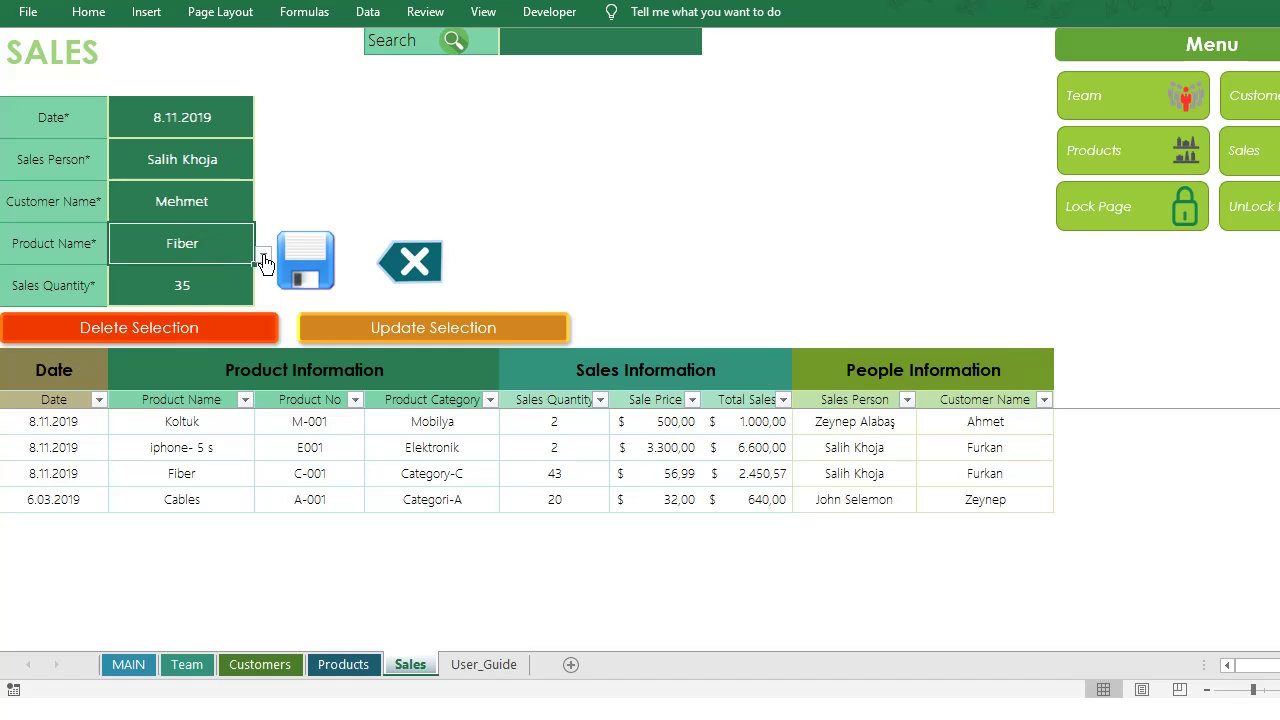
{"action": "left_click", "coordinate": [263, 256]}
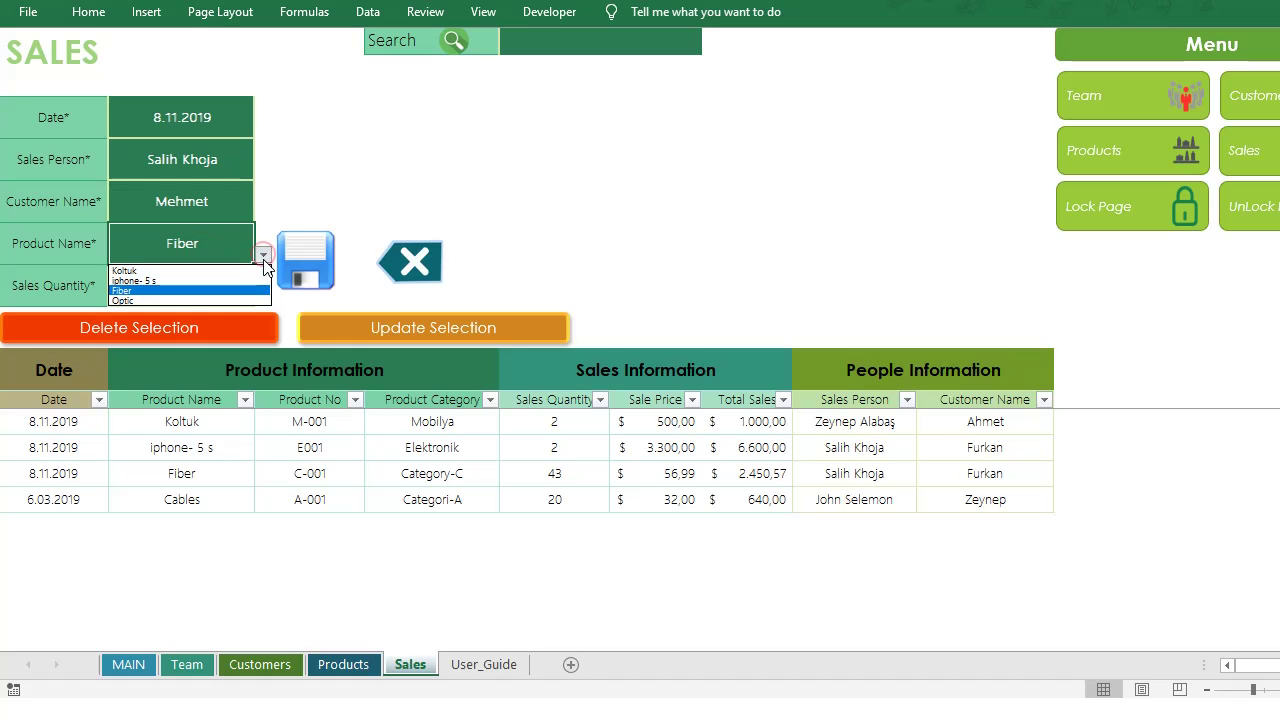
{"action": "left_click", "coordinate": [166, 299]}
{"action": "left_click", "coordinate": [166, 300]}
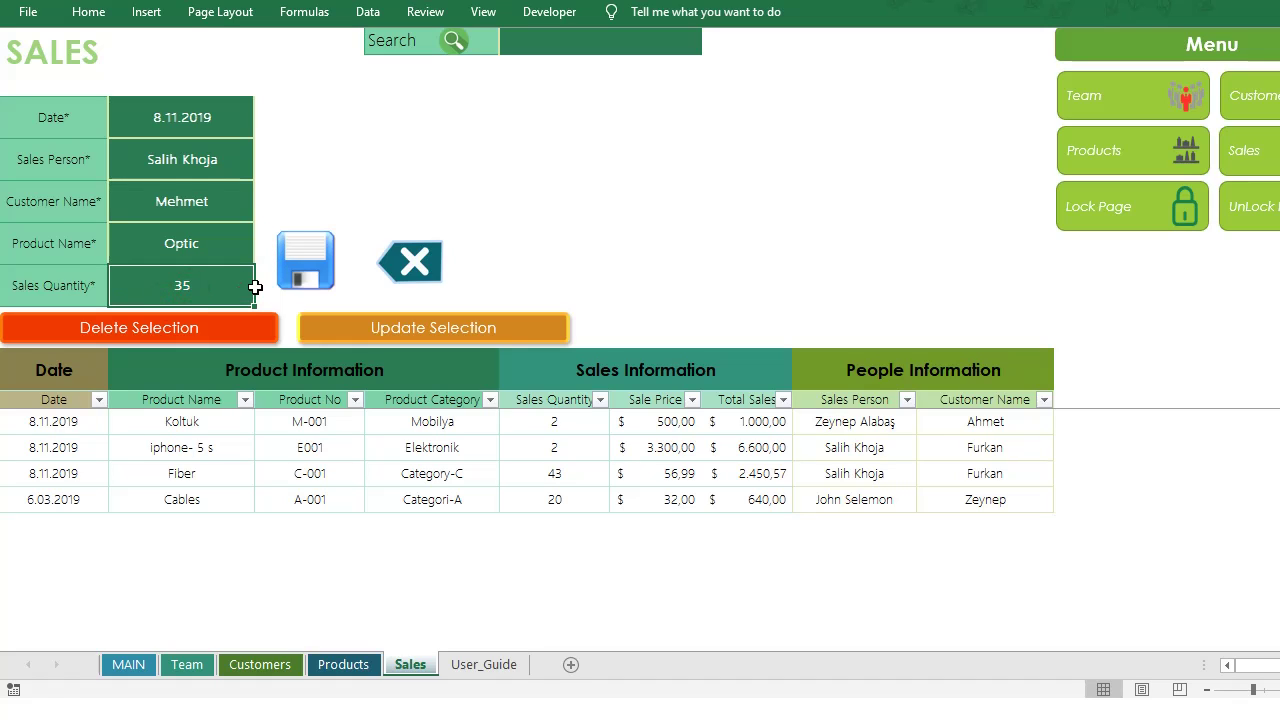
{"action": "type", "text": "20"}
{"action": "left_click", "coordinate": [305, 262]}
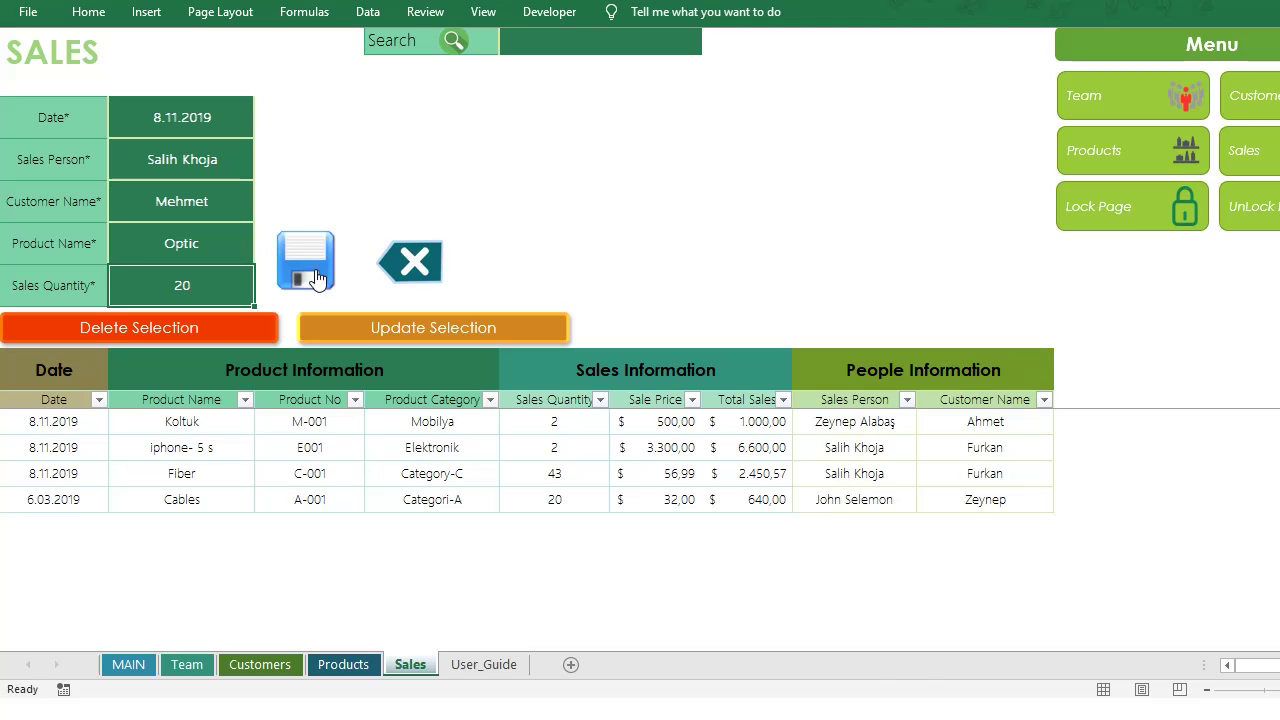
{"action": "left_click", "coordinate": [767, 402]}
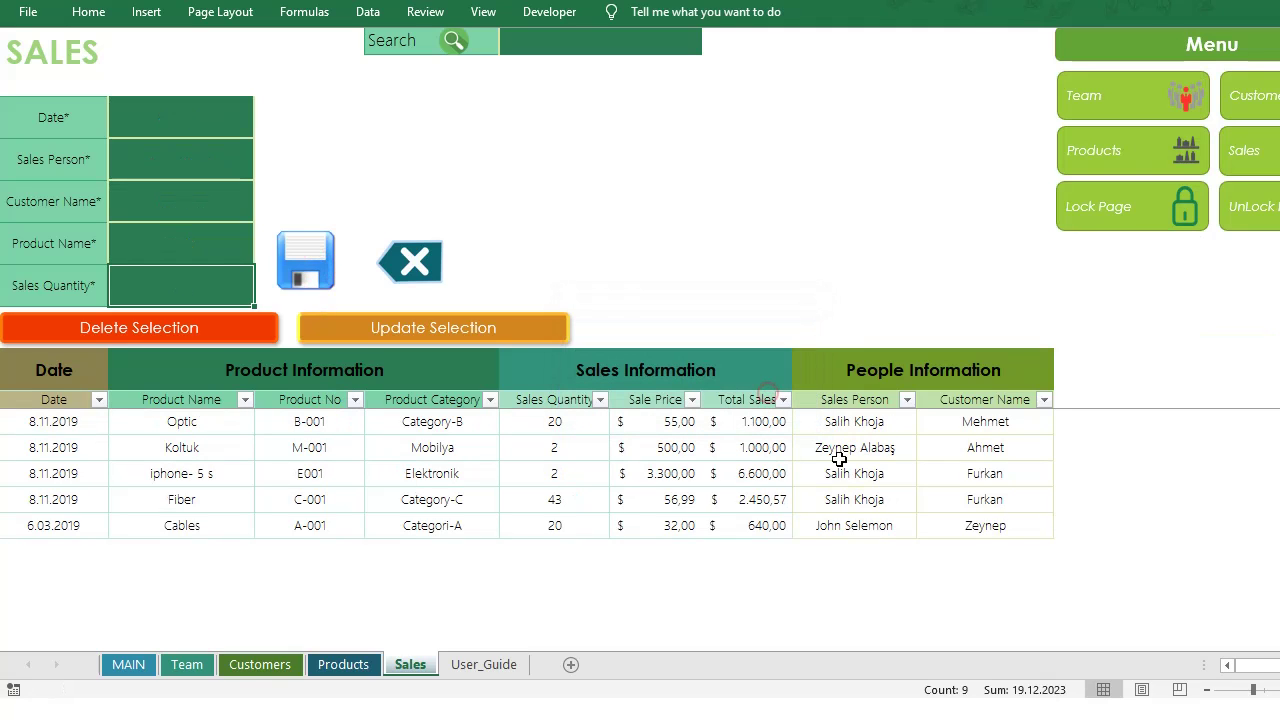
{"action": "left_click_drag", "start_coordinate": [963, 428], "coordinate": [66, 425]}
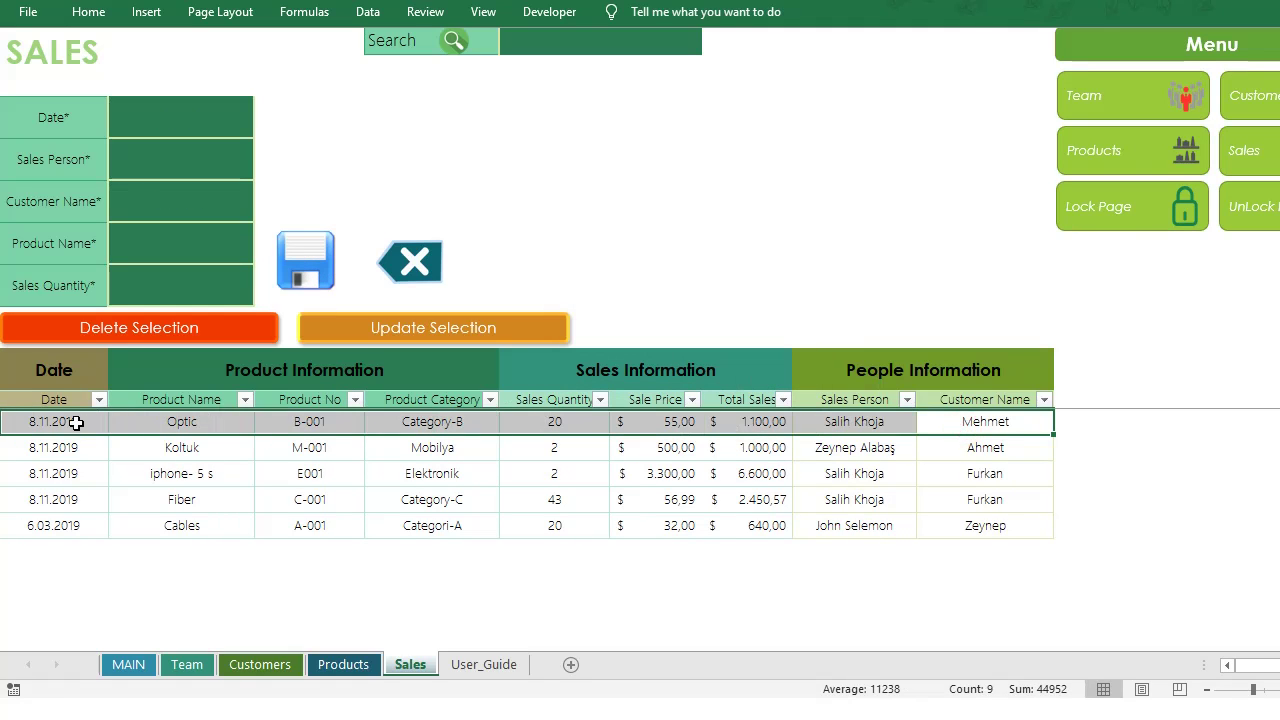
{"action": "left_click", "coordinate": [430, 447]}
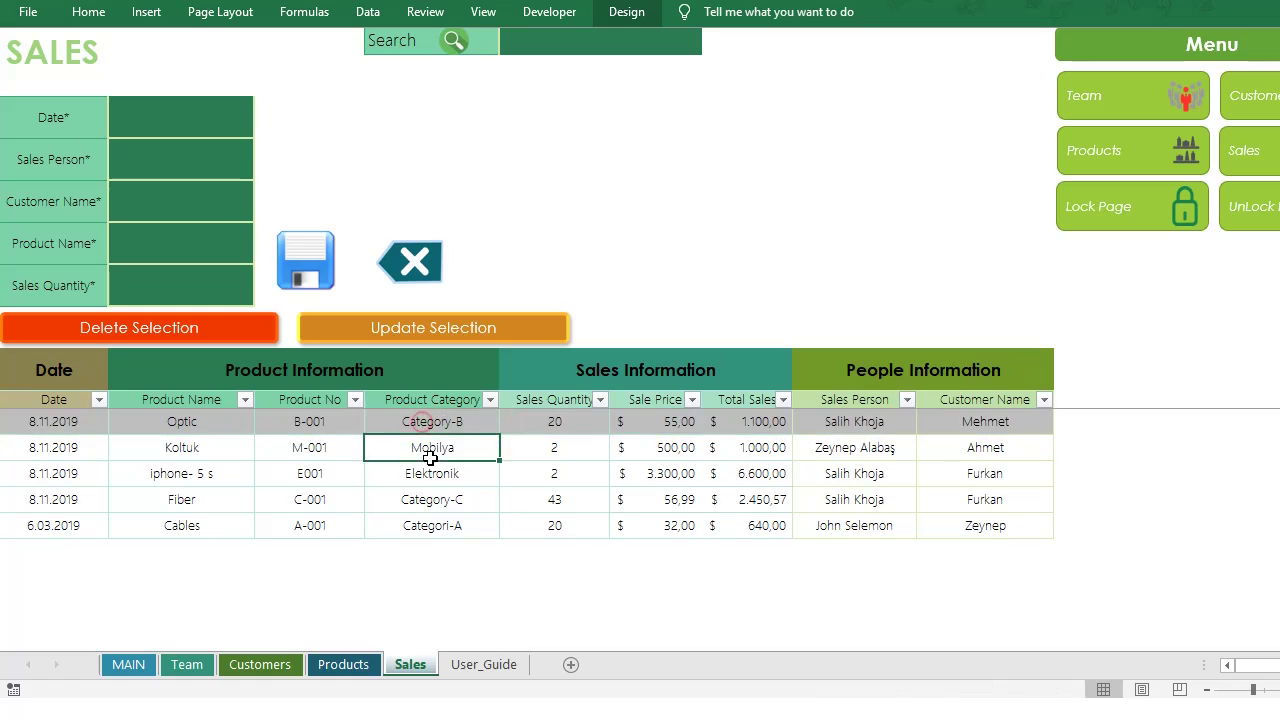
{"action": "left_click", "coordinate": [444, 424]}
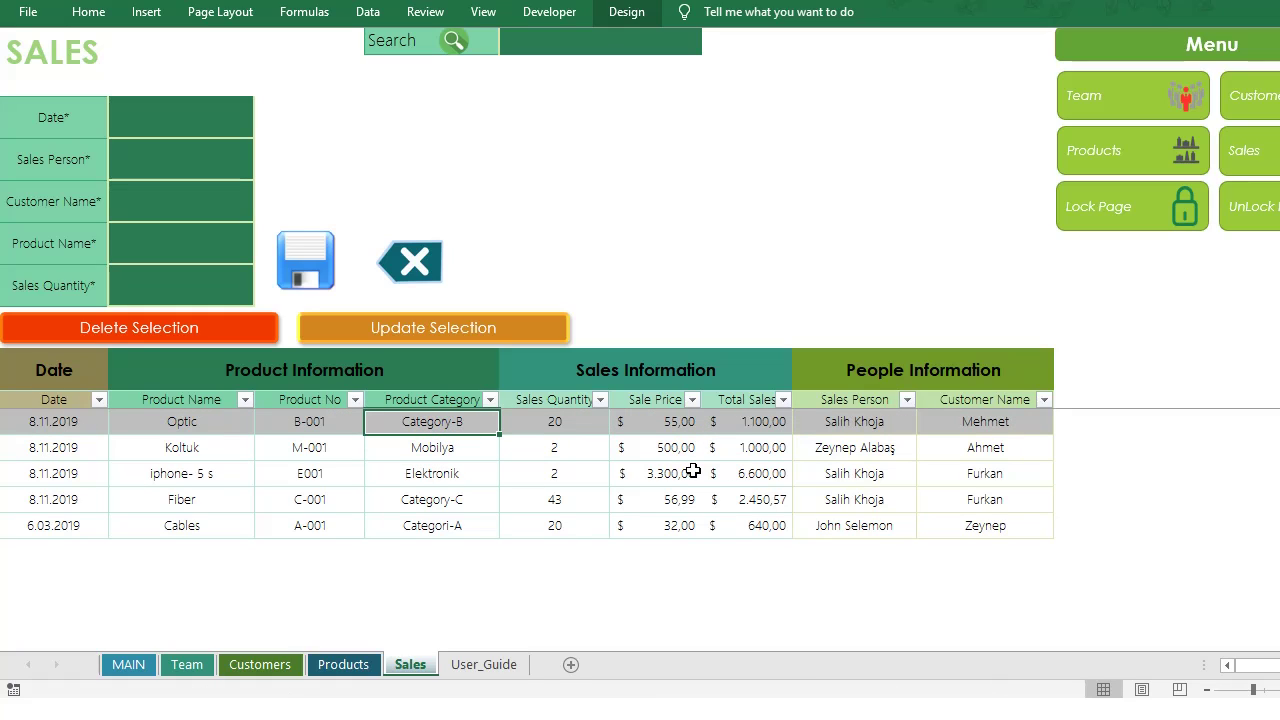
{"action": "left_click", "coordinate": [232, 424]}
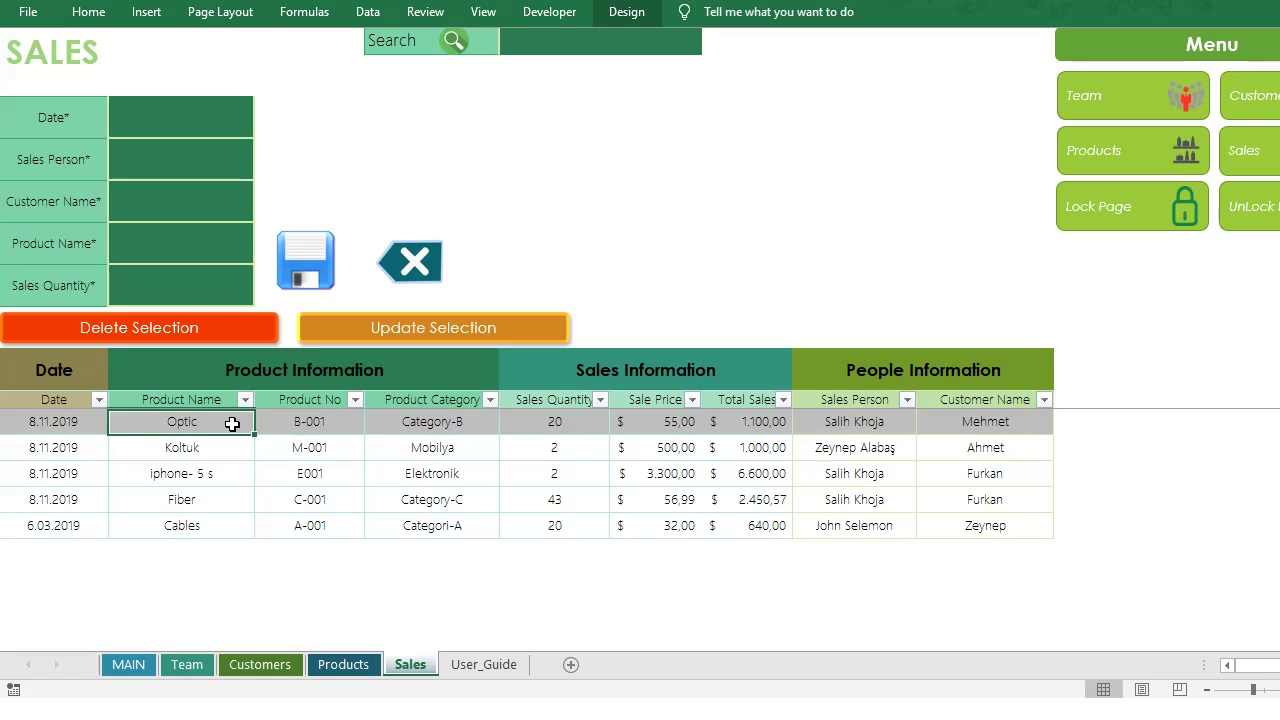
{"action": "left_click", "coordinate": [594, 424]}
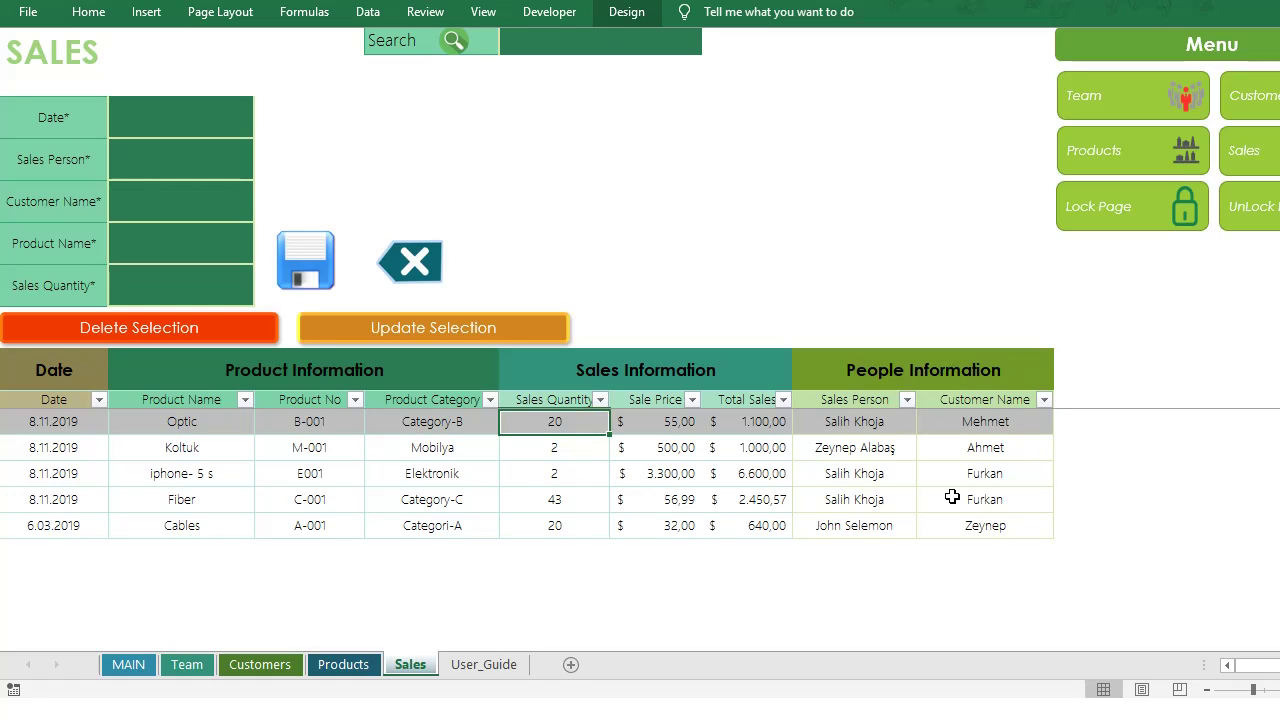
{"action": "left_click", "coordinate": [974, 421]}
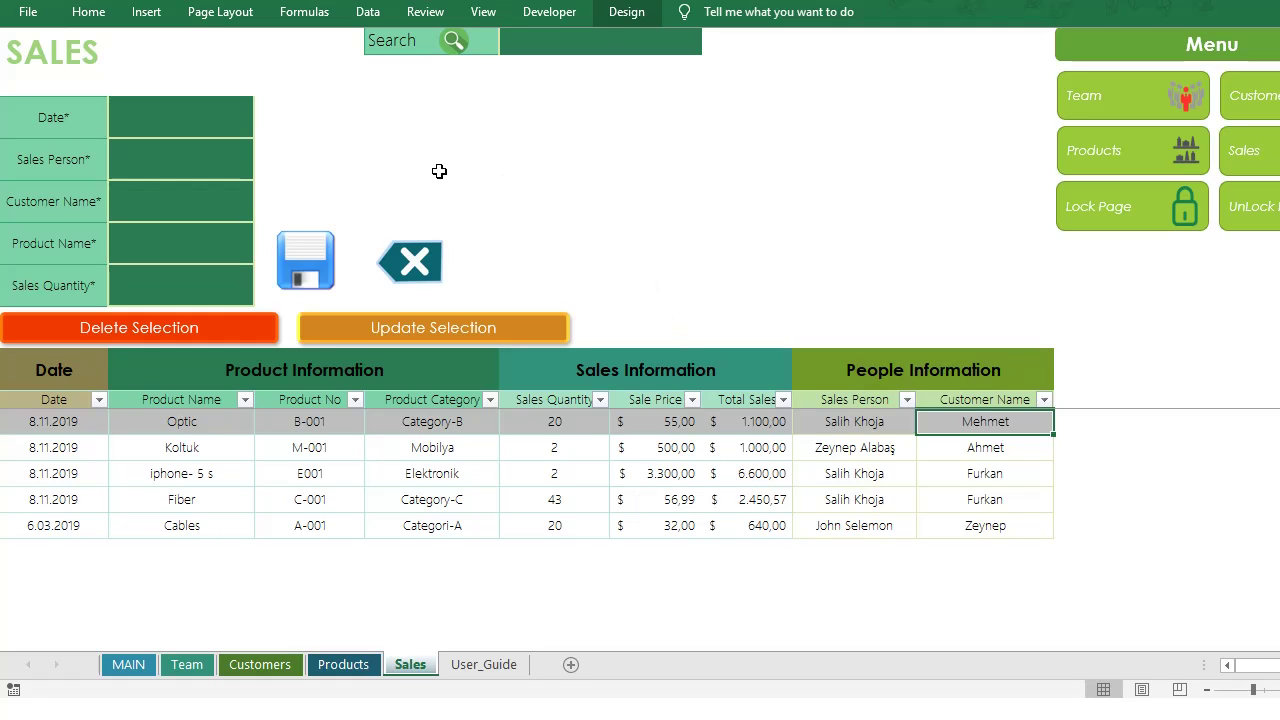
{"action": "left_click", "coordinate": [194, 125]}
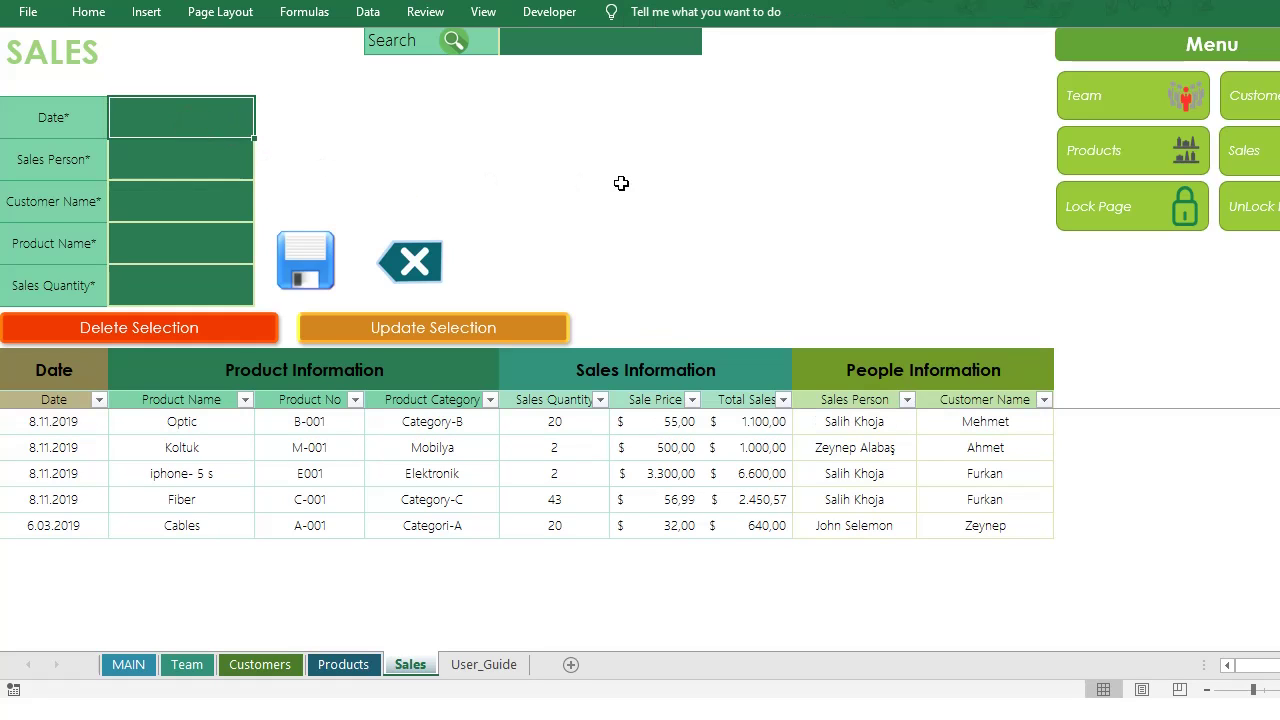
{"action": "double_click", "coordinate": [589, 53]}
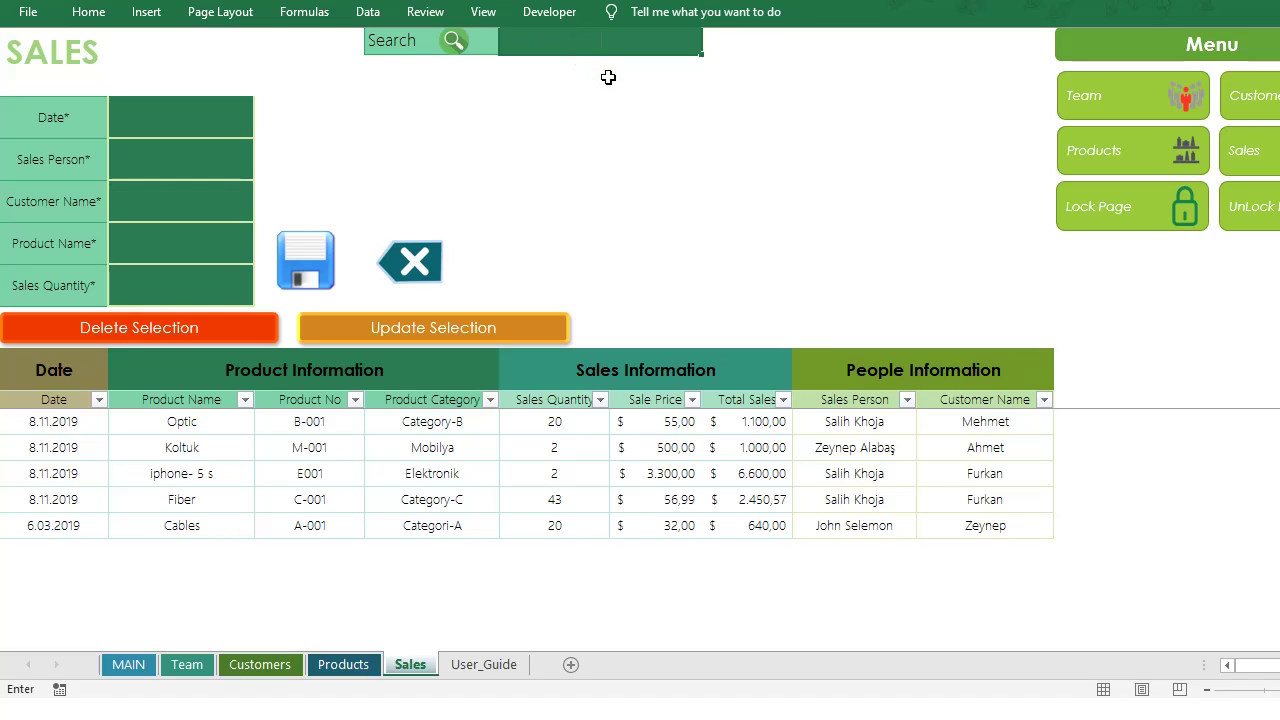
{"action": "type", "text": "kol"}
{"action": "key", "text": "Return"}
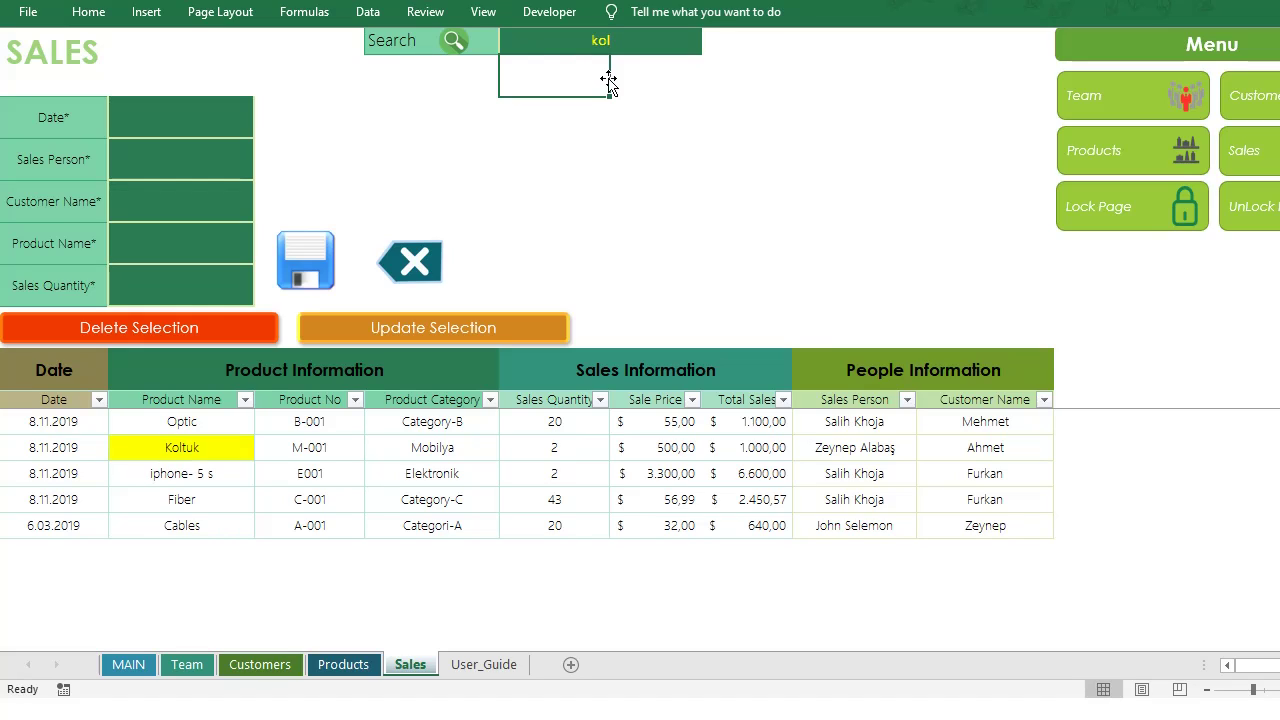
{"action": "left_click", "coordinate": [633, 46]}
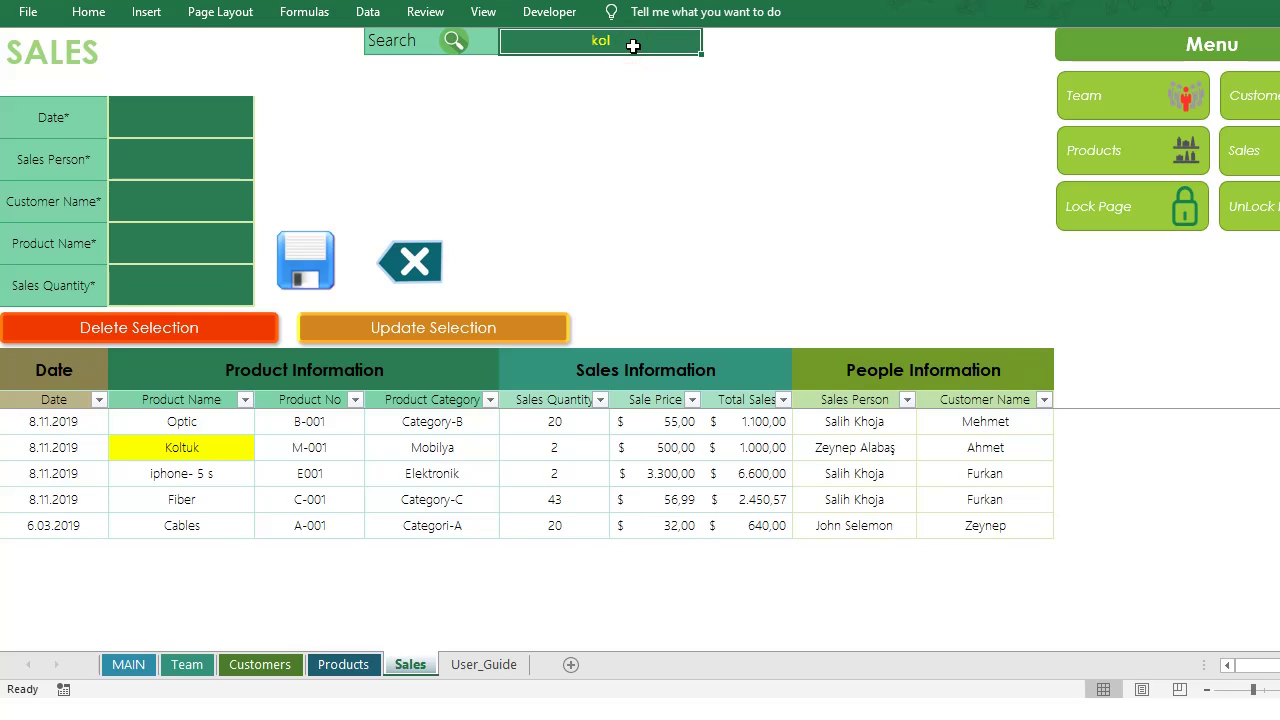
{"action": "key", "text": "Delete"}
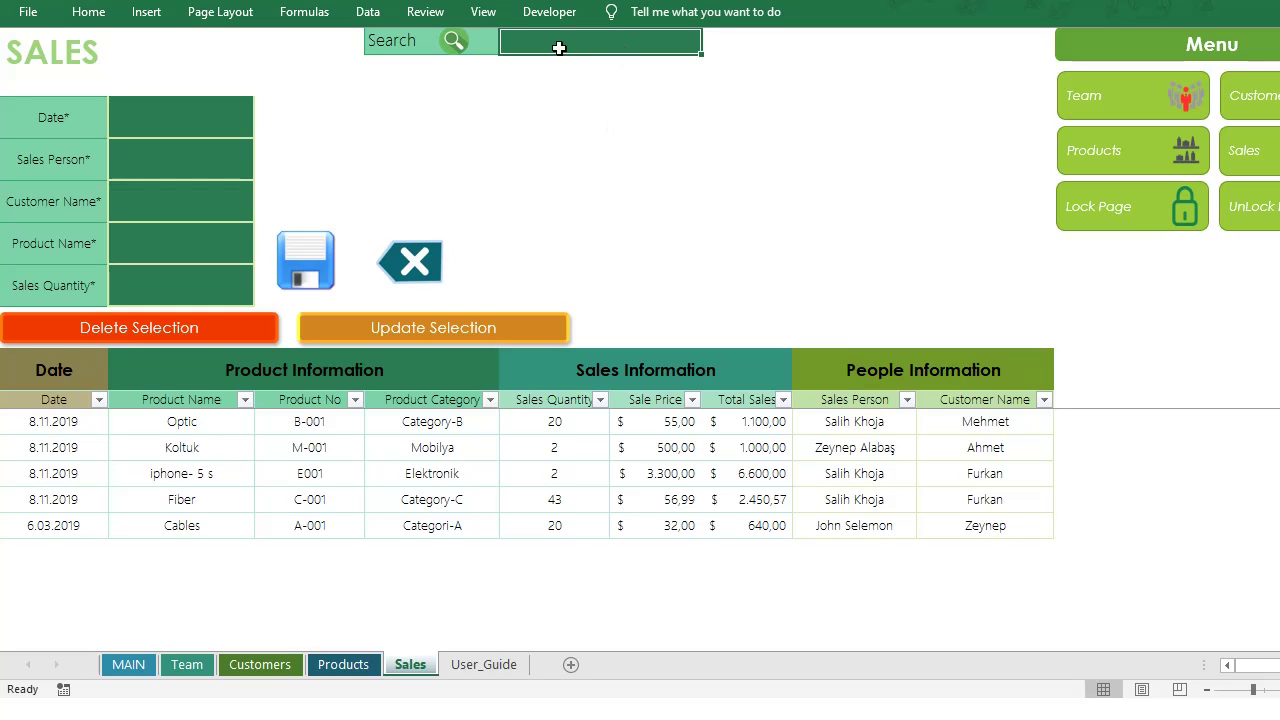
{"action": "left_click", "coordinate": [761, 214]}
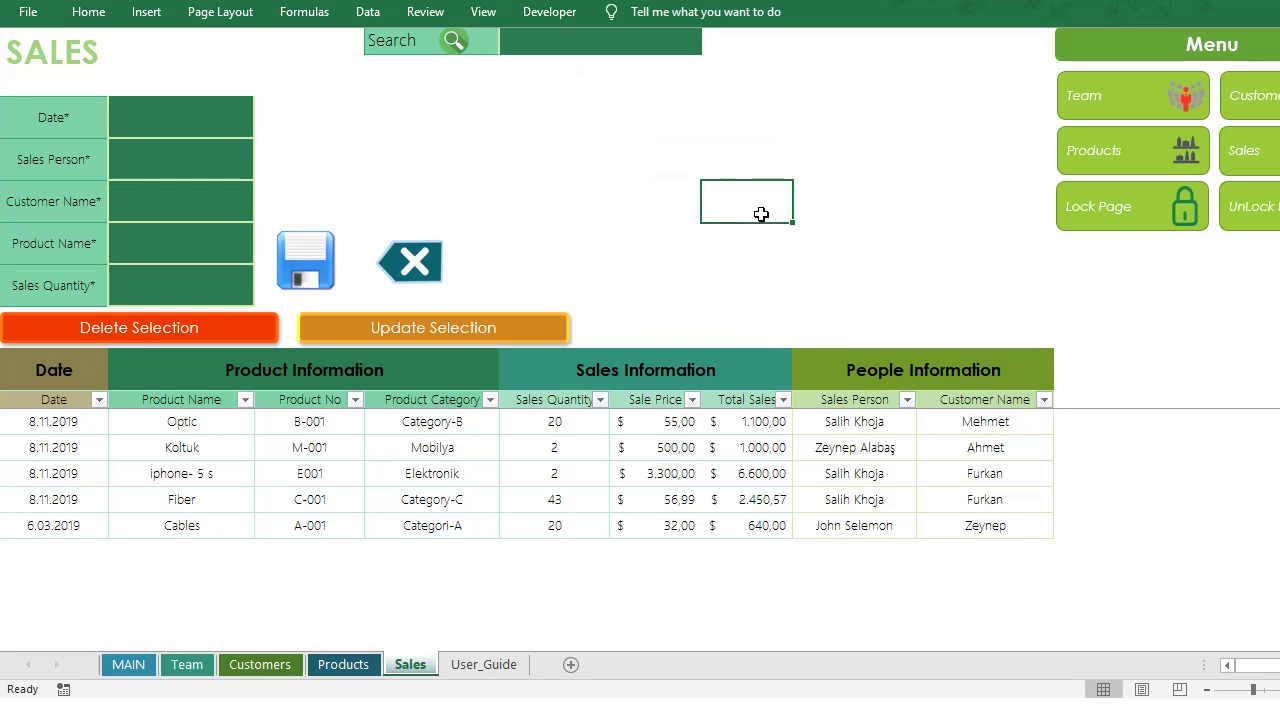